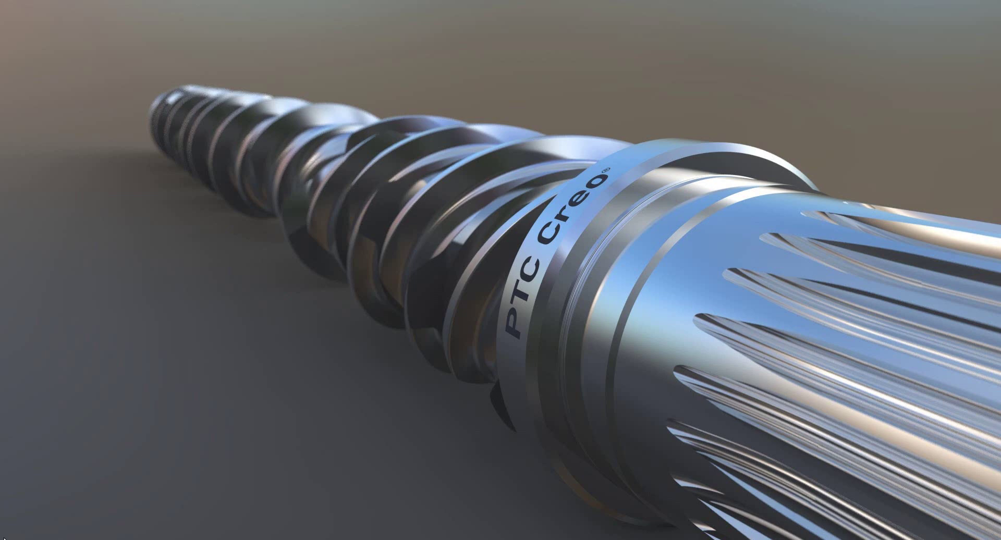
# - In the Start menu, expand the PTC group and show the More options for Creo Parametric 10.0.3.0
pyautogui.press('super')
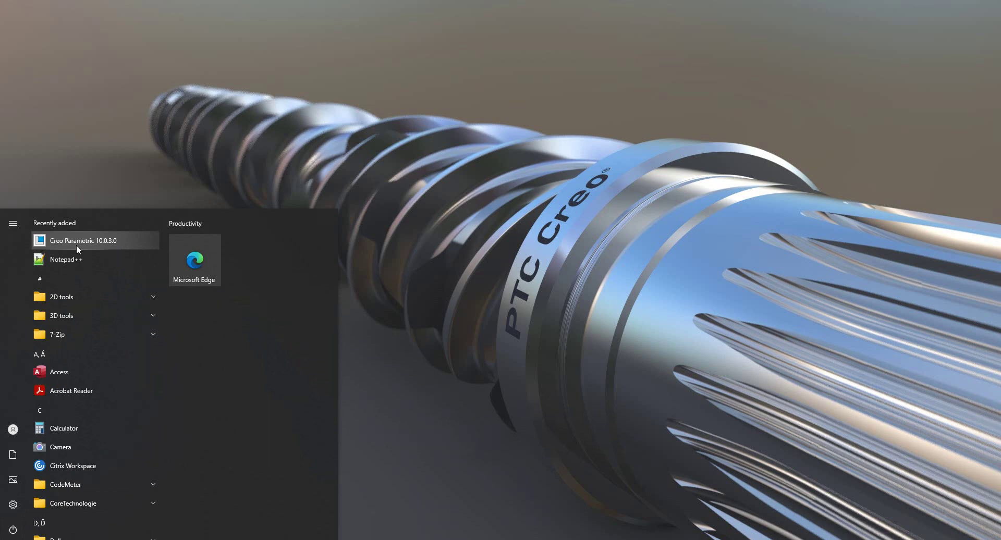
pyautogui.scroll(-10, 113, 409)
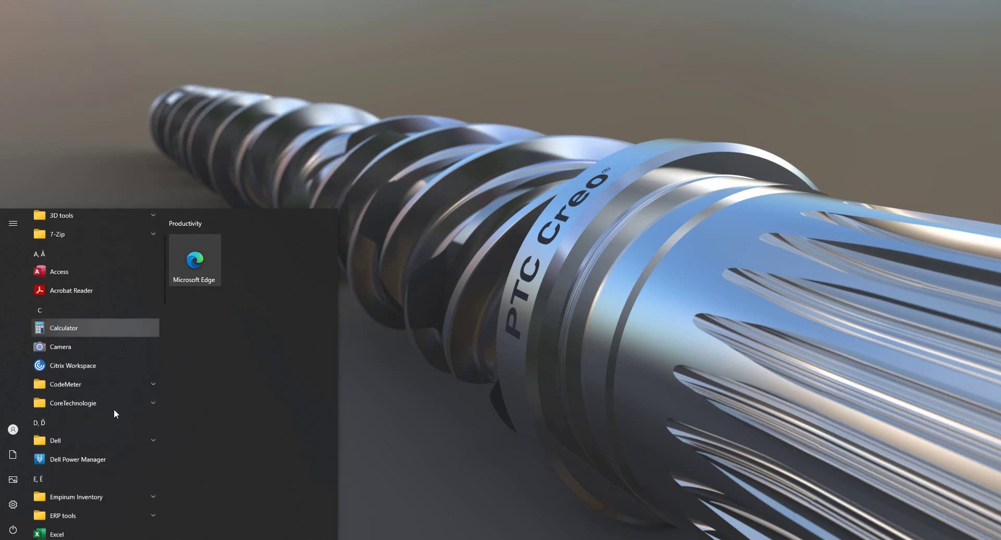
pyautogui.scroll(-6, 114, 409)
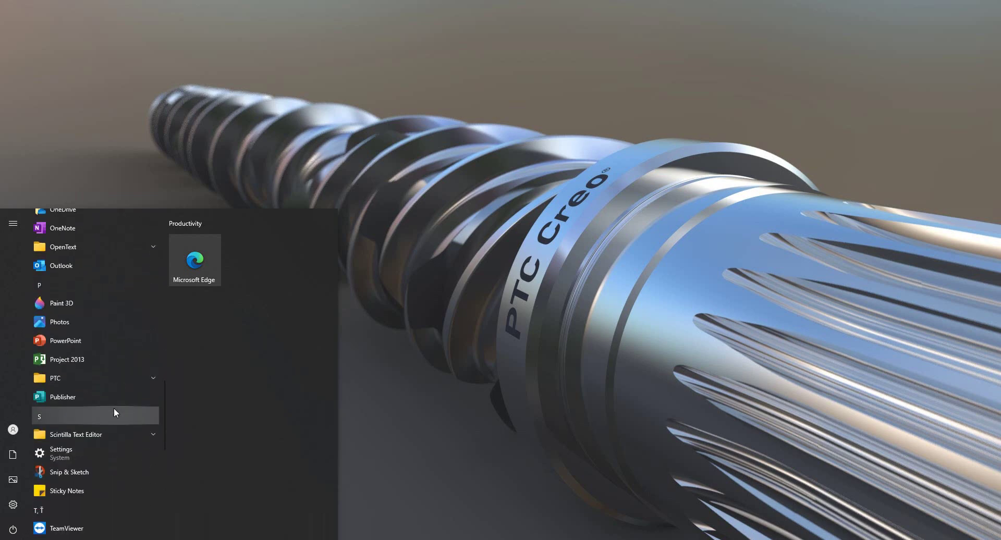
pyautogui.click(82, 377)
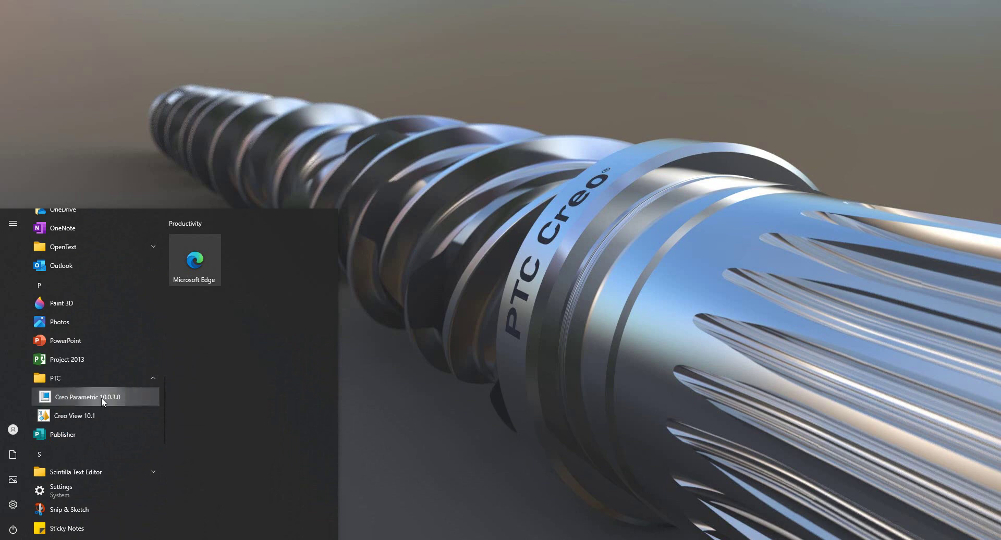
pyautogui.rightClick(101, 397)
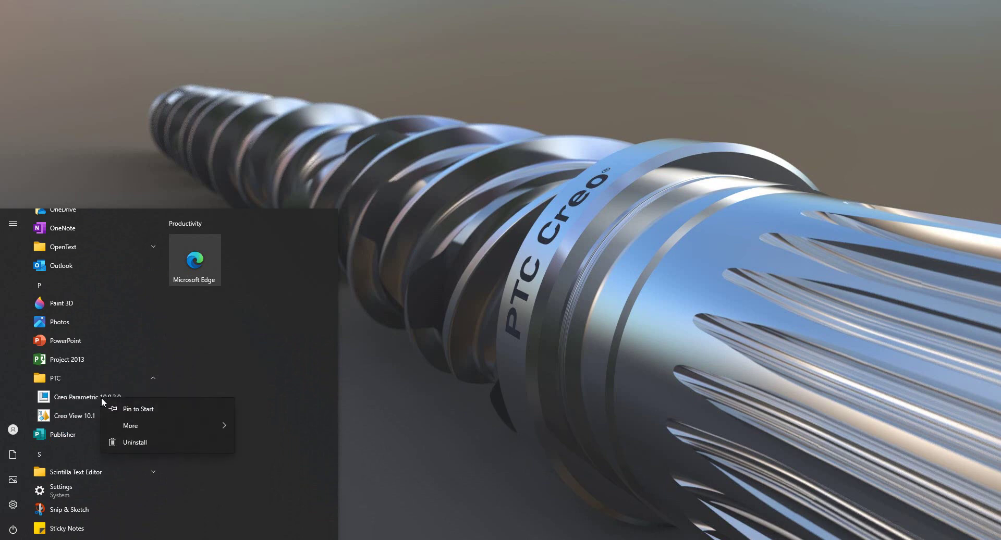
pyautogui.moveTo(174, 421)
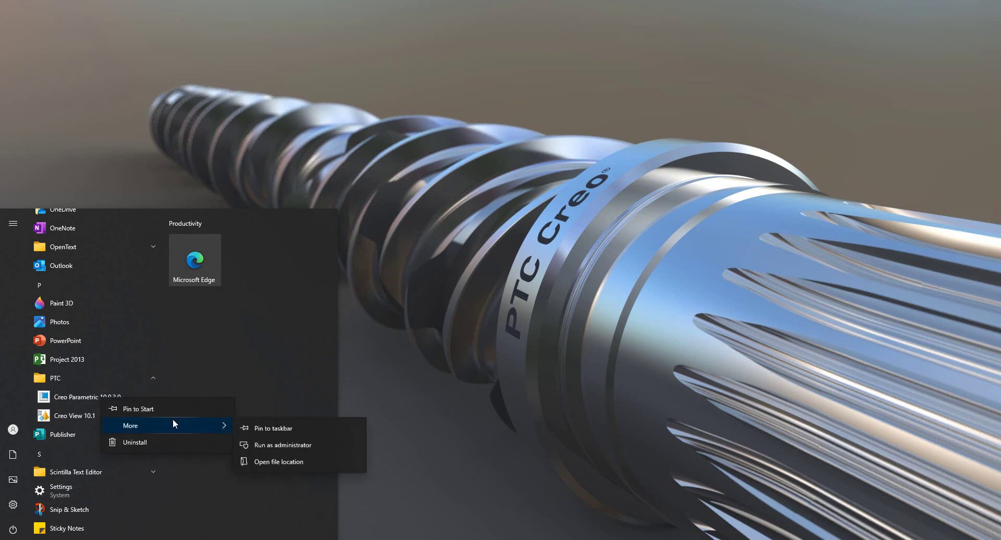
# - Open the Creo Parametric shortcut's file location and move the Explorer window lower on screen
pyautogui.click(271, 462)
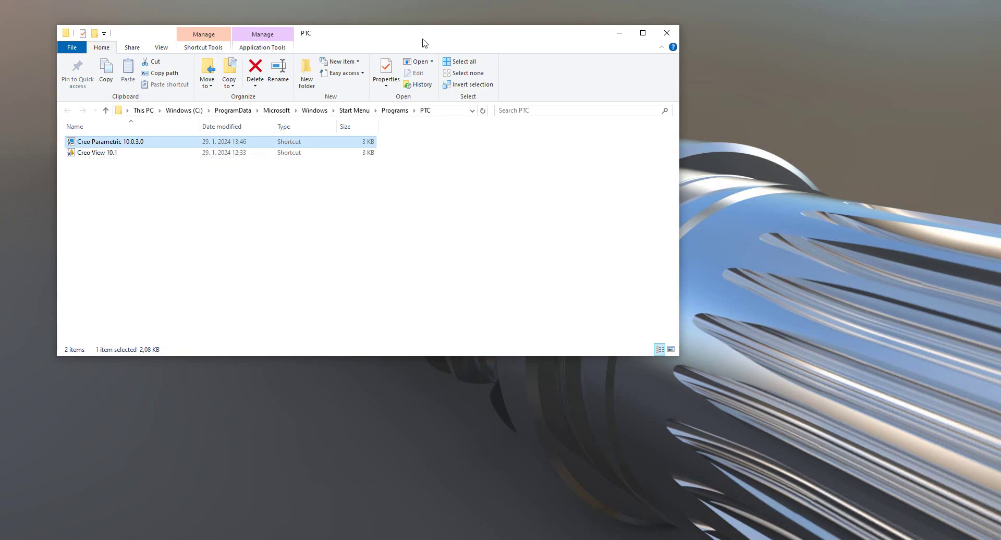
pyautogui.moveTo(422, 40); pyautogui.dragTo(436, 145)
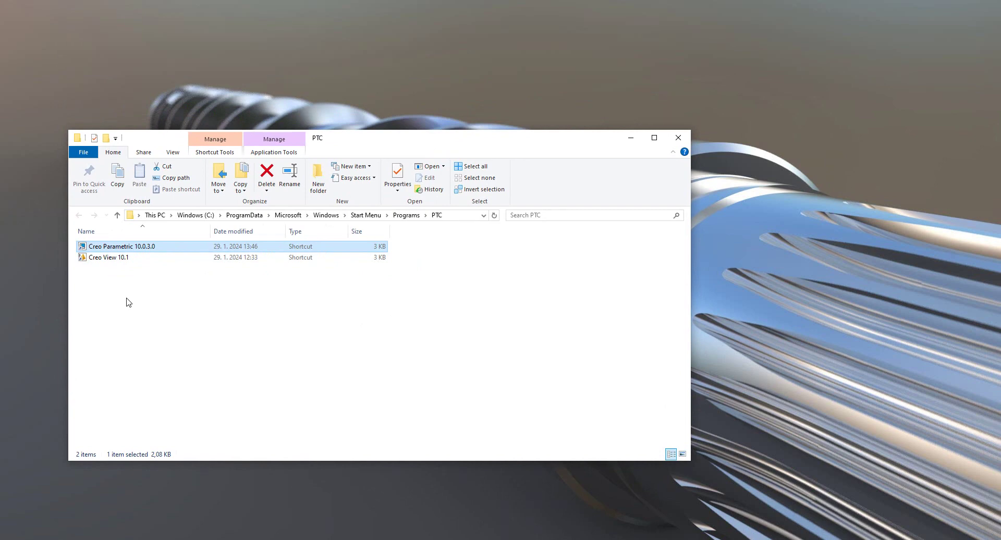
# - Launch Creo Parametric 10.0.3.0, confirm File Open starts in My Documents, and cancel the dialog
pyautogui.doubleClick(99, 247)
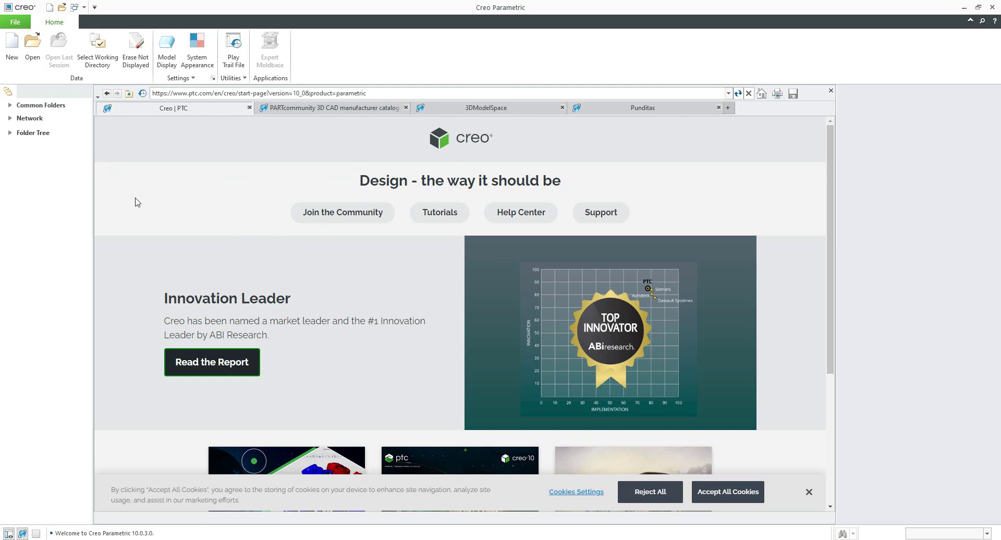
pyautogui.click(38, 50)
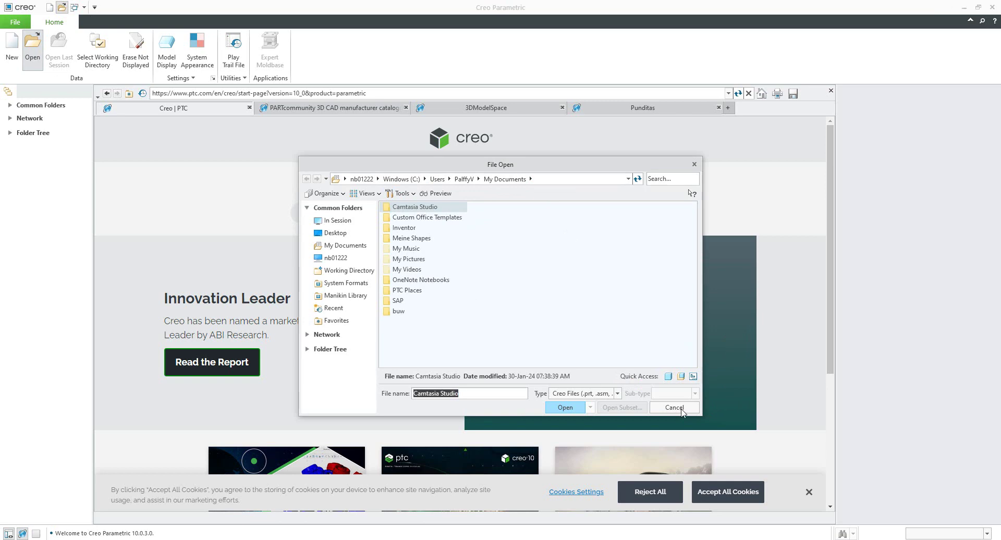
pyautogui.click(682, 412)
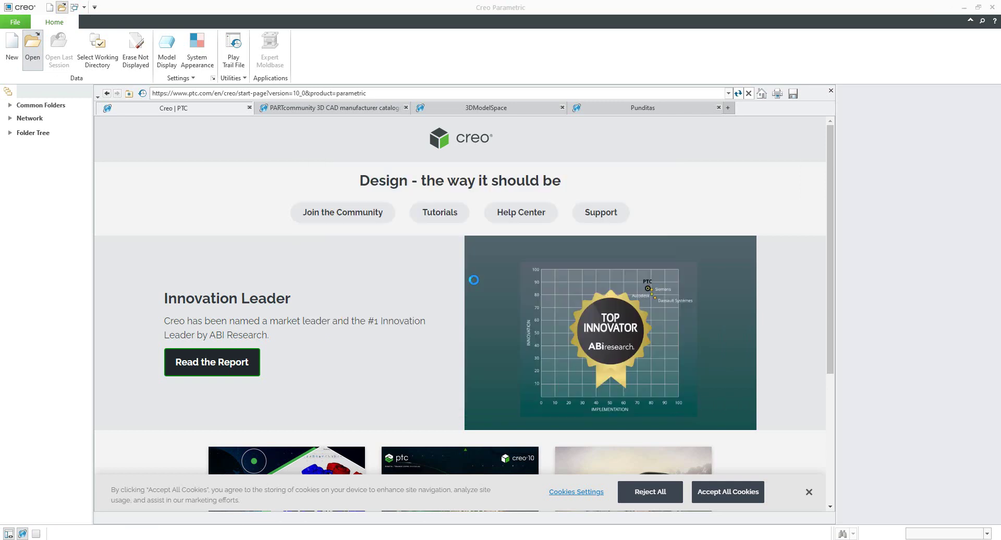
# - Switch to the Creo10 folder window and open config.pro in Notepad
pyautogui.click(112, 539)
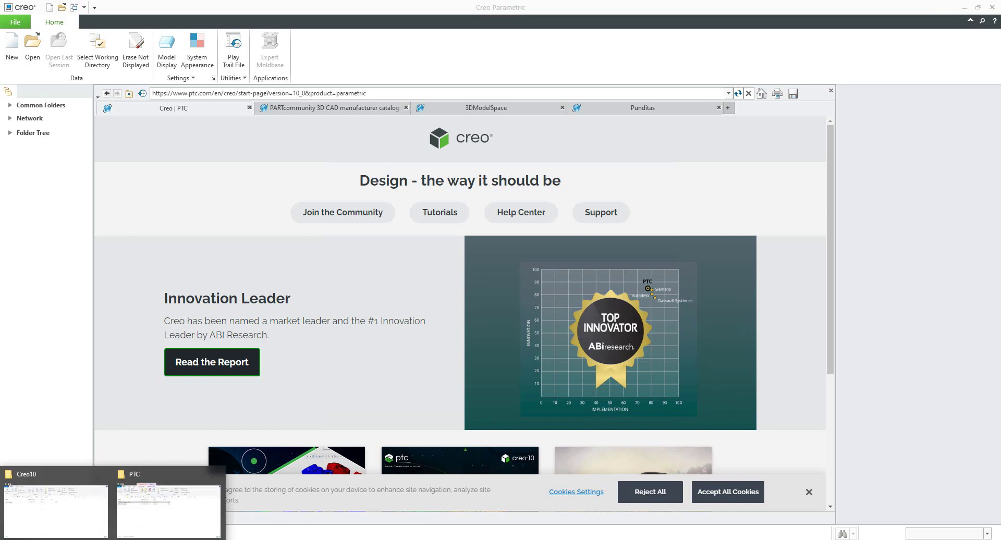
pyautogui.click(80, 528)
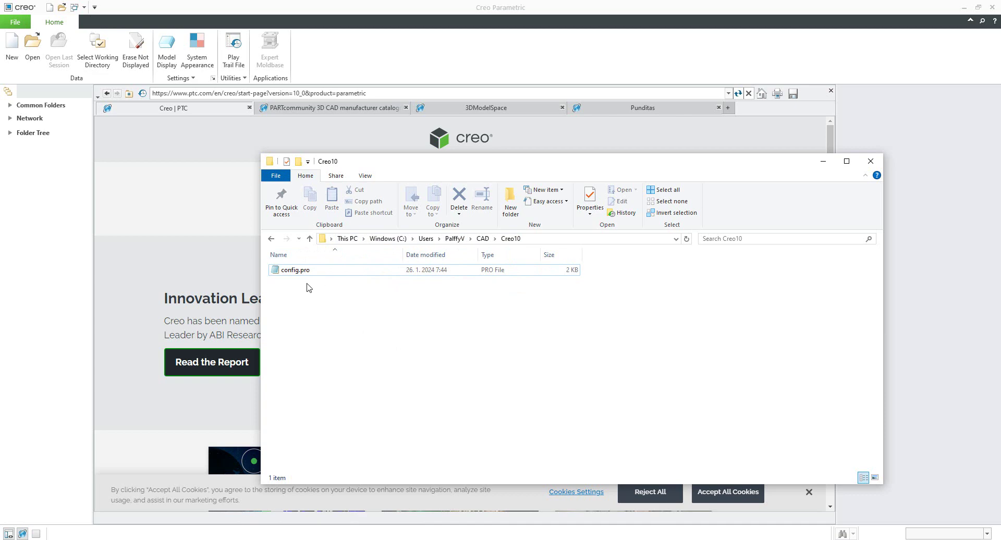
pyautogui.moveTo(290, 276)
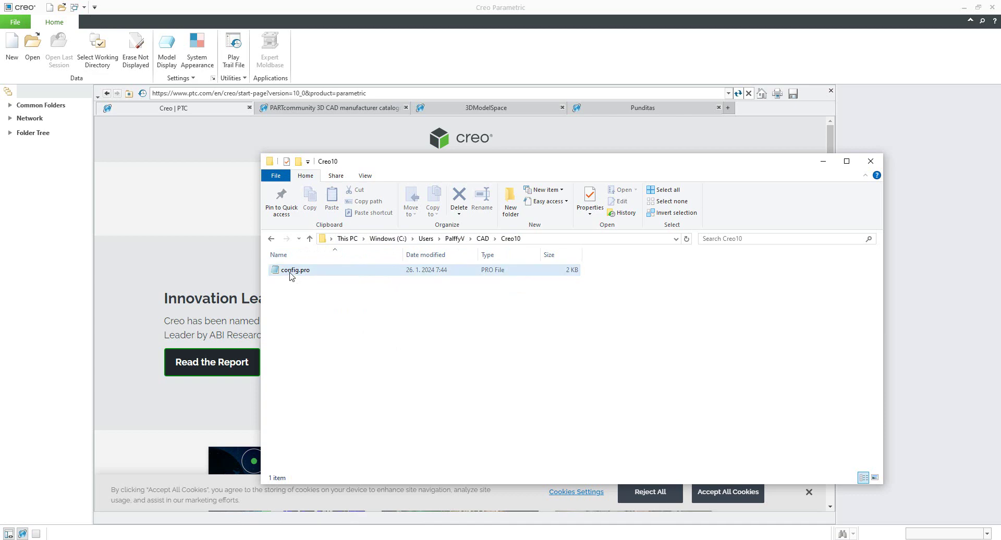
pyautogui.doubleClick(290, 272)
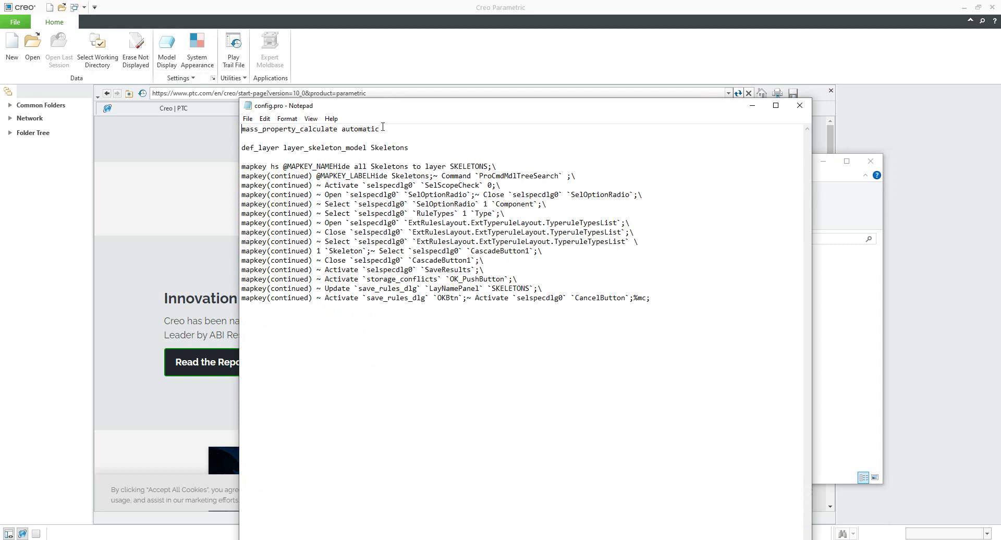
# - Look over the first setting and def_layer lines, then close config.pro without changes
pyautogui.press('End')
pyautogui.hotkey('shift', 'Left')
pyautogui.hotkey('shift', 'Left')
pyautogui.hotkey('shift', 'Left')
pyautogui.hotkey('shift', 'Left')
pyautogui.hotkey('shift', 'Left')
pyautogui.hotkey('shift', 'Left')
pyautogui.hotkey('shift', 'Left')
pyautogui.hotkey('shift', 'Left')
pyautogui.hotkey('shift', 'Left')
pyautogui.hotkey('shift', 'Left')
pyautogui.hotkey('shift', 'Left')
pyautogui.hotkey('shift', 'Left')
pyautogui.hotkey('shift', 'Left')
pyautogui.hotkey('shift', 'Left')
pyautogui.hotkey('shift', 'Left')
pyautogui.hotkey('shift', 'Left')
pyautogui.hotkey('shift', 'Left')
pyautogui.hotkey('shift', 'Left')
pyautogui.hotkey('shift', 'Left')
pyautogui.hotkey('shift', 'Left')
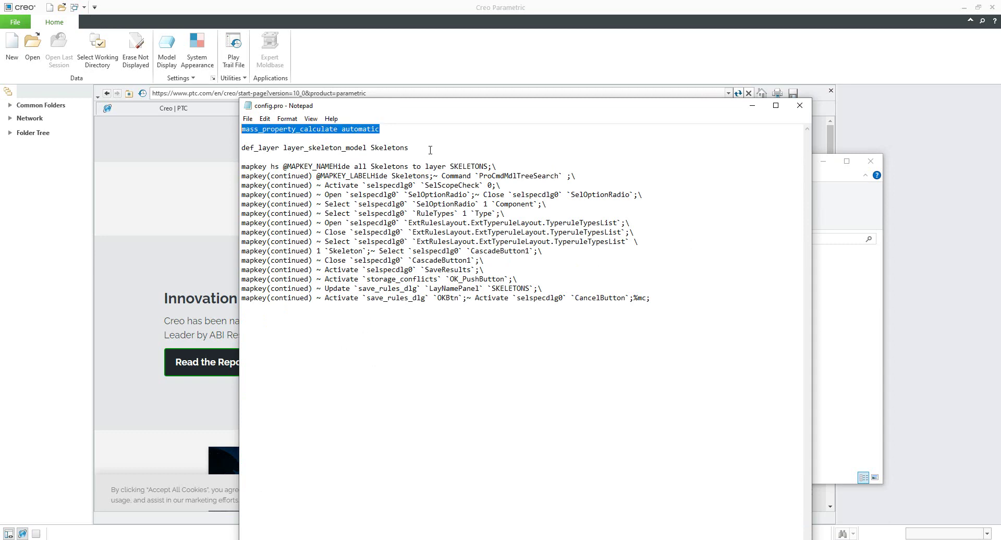
pyautogui.press('Down')
pyautogui.press('Down')
pyautogui.press('End')
pyautogui.hotkey('shift', 'Left')
pyautogui.hotkey('shift', 'Left')
pyautogui.hotkey('shift', 'Left')
pyautogui.hotkey('shift', 'Left')
pyautogui.hotkey('shift', 'Left')
pyautogui.hotkey('shift', 'Left')
pyautogui.hotkey('shift', 'Left')
pyautogui.hotkey('shift', 'Left')
pyautogui.hotkey('shift', 'Left')
pyautogui.hotkey('shift', 'Left')
pyautogui.hotkey('shift', 'Left')
pyautogui.hotkey('shift', 'Left')
pyautogui.hotkey('shift', 'Left')
pyautogui.hotkey('shift', 'Left')
pyautogui.hotkey('shift', 'Left')
pyautogui.hotkey('shift', 'Left')
pyautogui.hotkey('shift', 'Left')
pyautogui.hotkey('shift', 'Left')
pyautogui.hotkey('shift', 'Left')
pyautogui.hotkey('shift', 'Left')
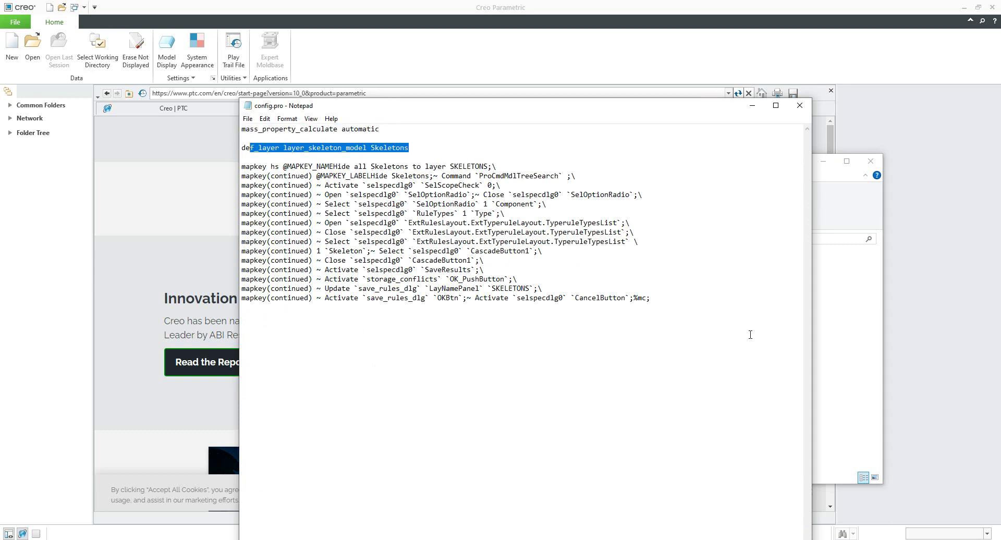
pyautogui.click(800, 106)
pyautogui.click(597, 345)
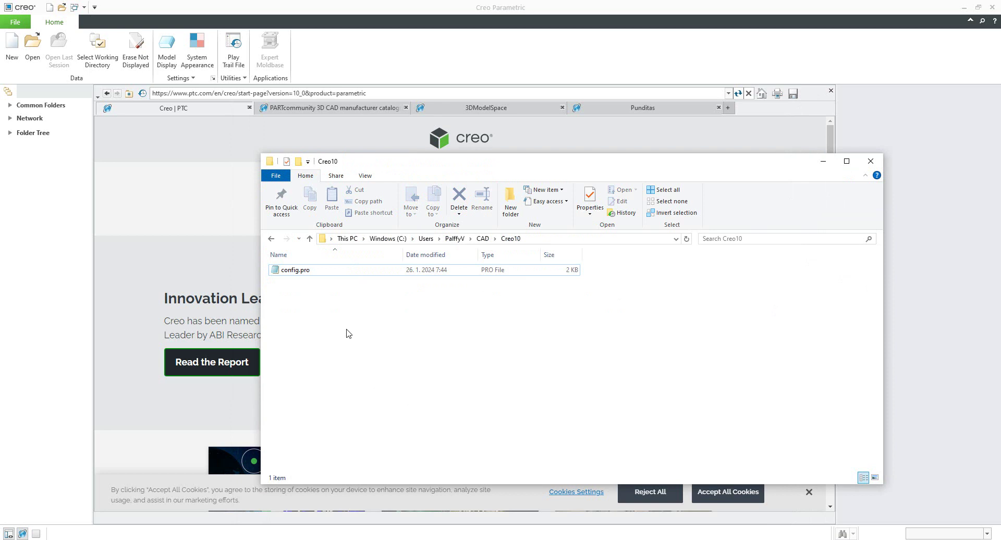
# - Minimize Explorer and show the Common Files\text\config.pro options, such as pro_unit_length unit_inch, in the Configuration Editor
pyautogui.click(822, 162)
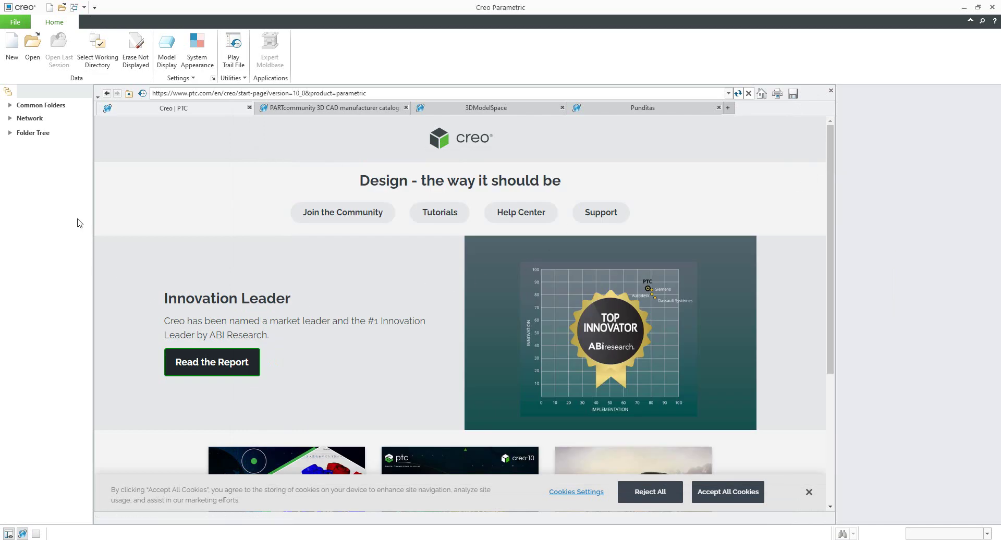
pyautogui.click(214, 82)
pyautogui.click(280, 364)
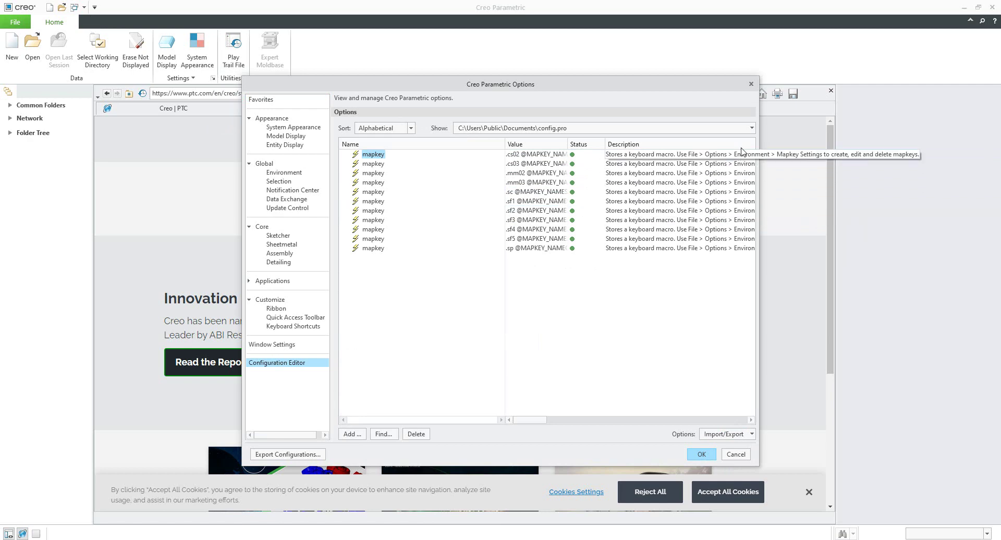
pyautogui.click(752, 128)
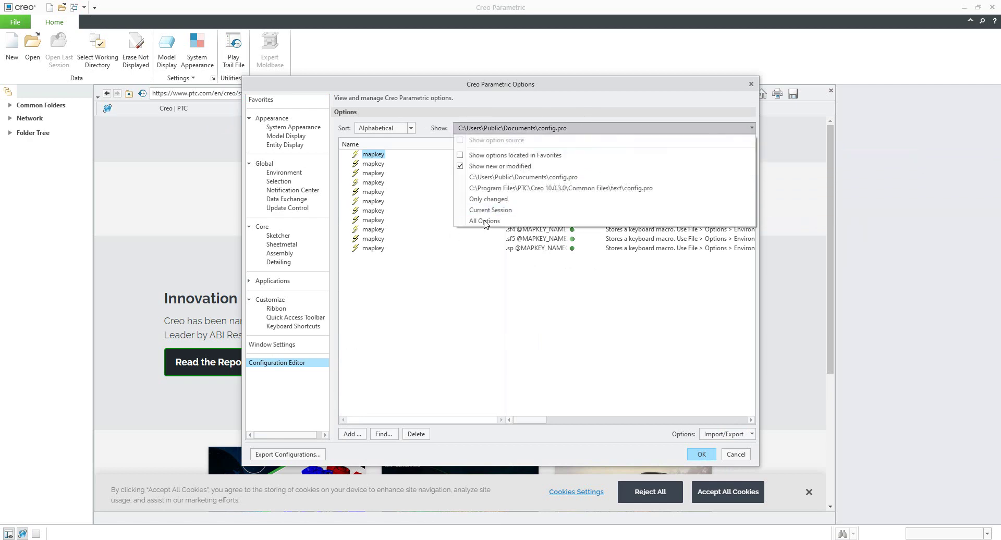
pyautogui.click(539, 190)
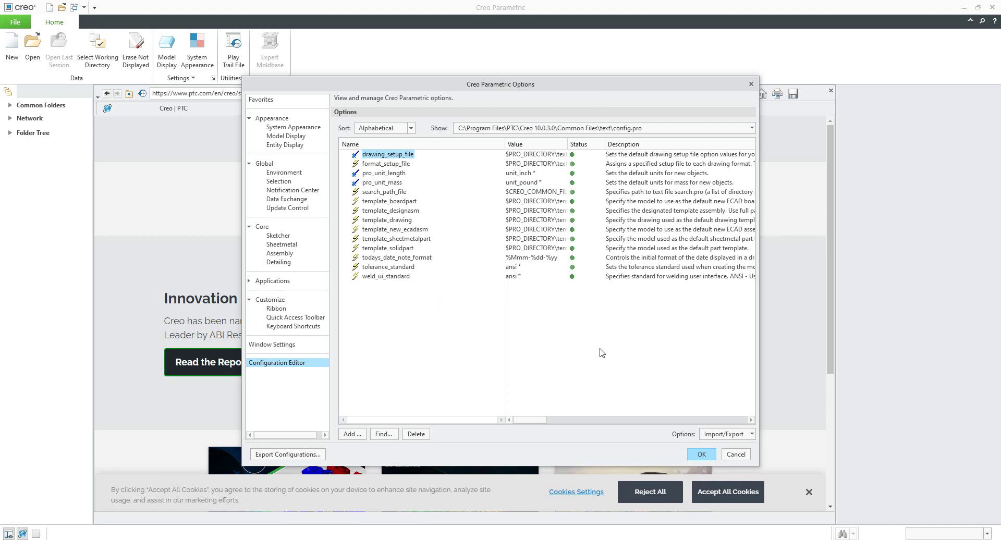
# - Cancel the Options dialog and exit Creo Parametric, confirming with Yes
pyautogui.click(734, 453)
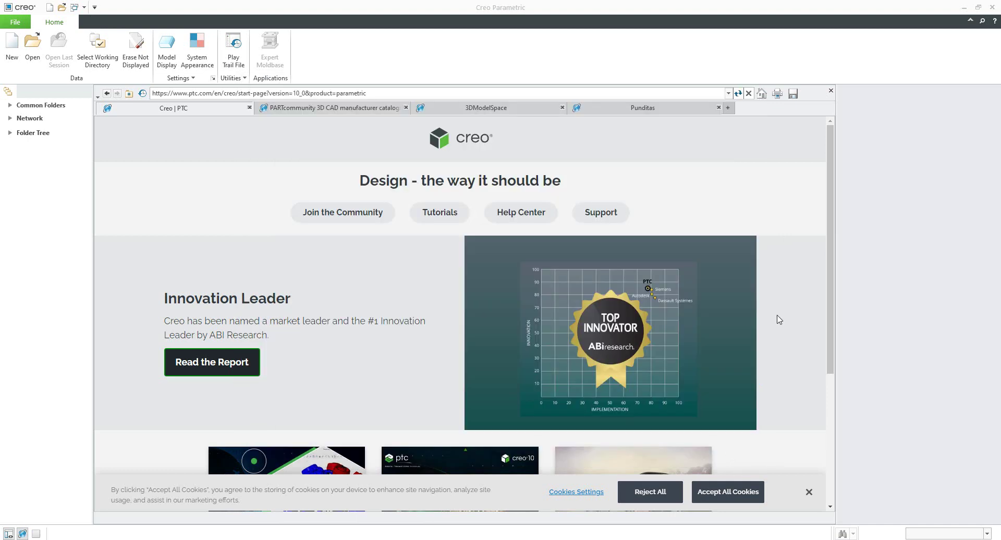
pyautogui.click(992, 7)
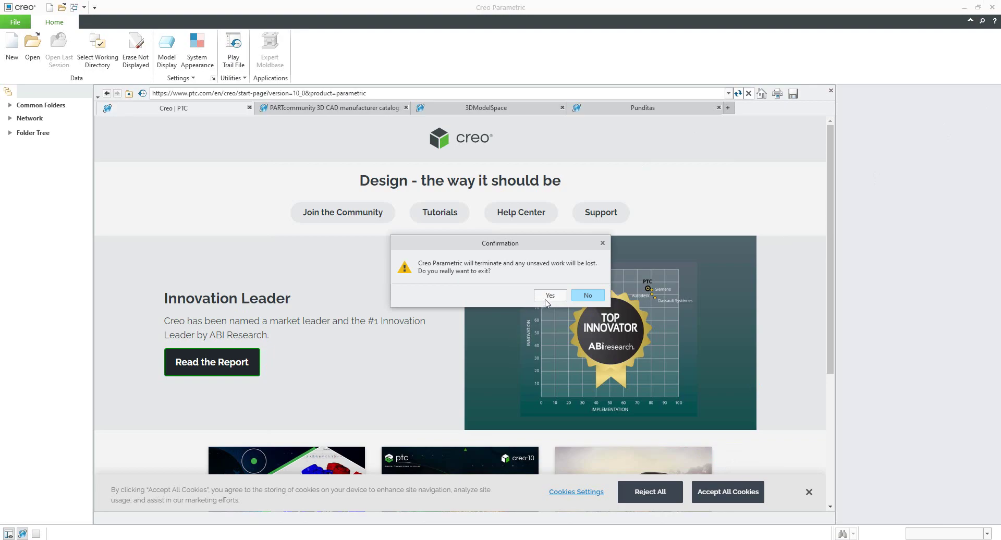
pyautogui.click(548, 296)
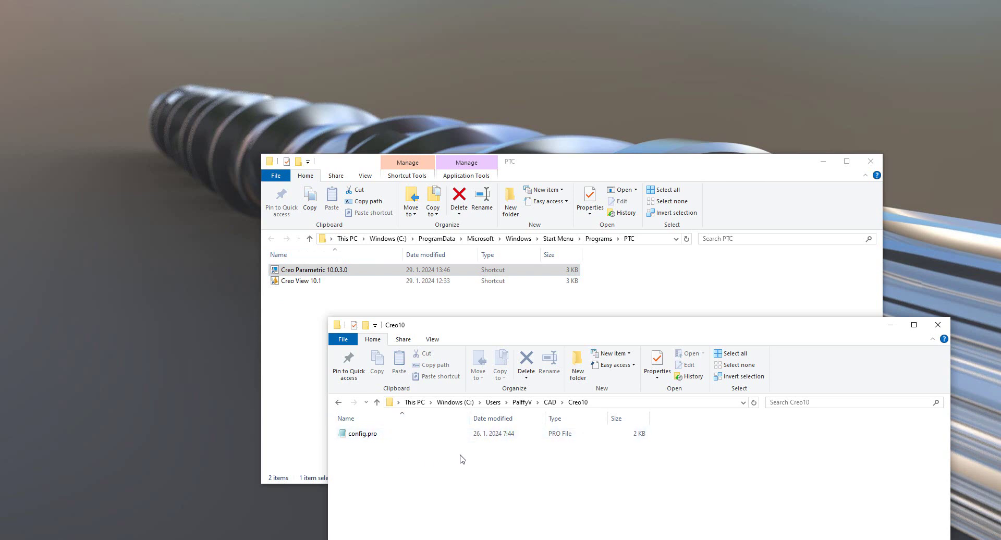
# - Replace the Creo Parametric shortcut's Start in folder with the CAD\Creo10 path and save
pyautogui.click(610, 402)
pyautogui.hotkey('ctrl', 'c')
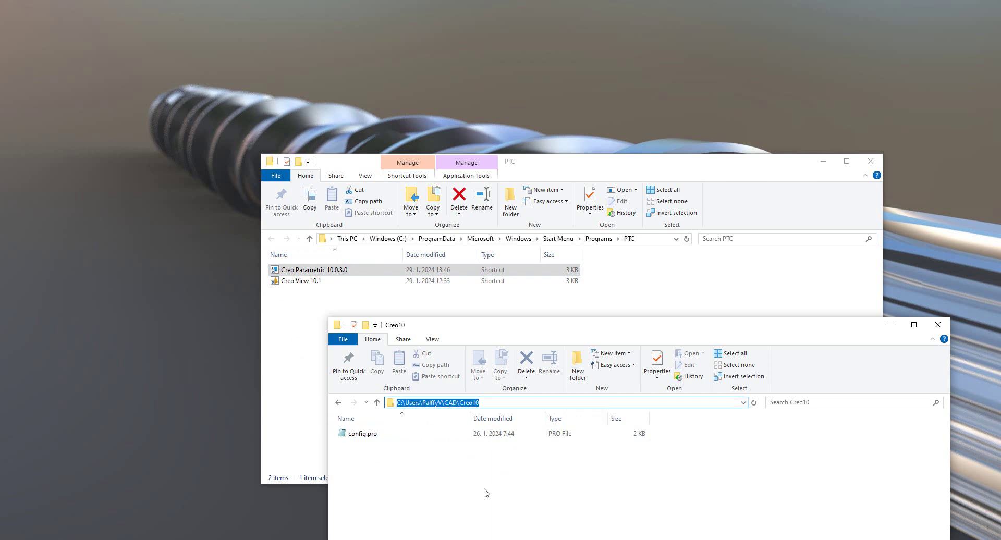
pyautogui.click(317, 345)
pyautogui.click(308, 271)
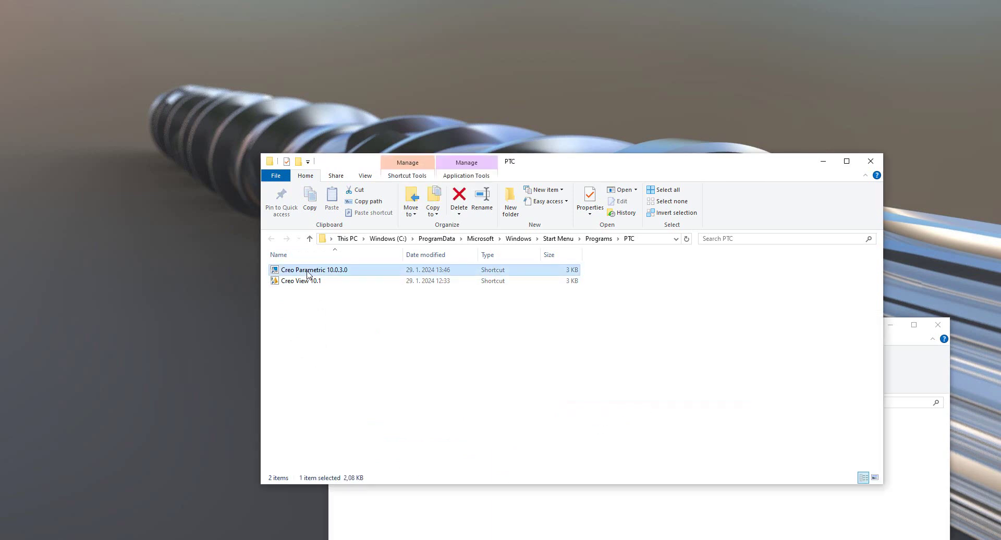
pyautogui.rightClick(308, 275)
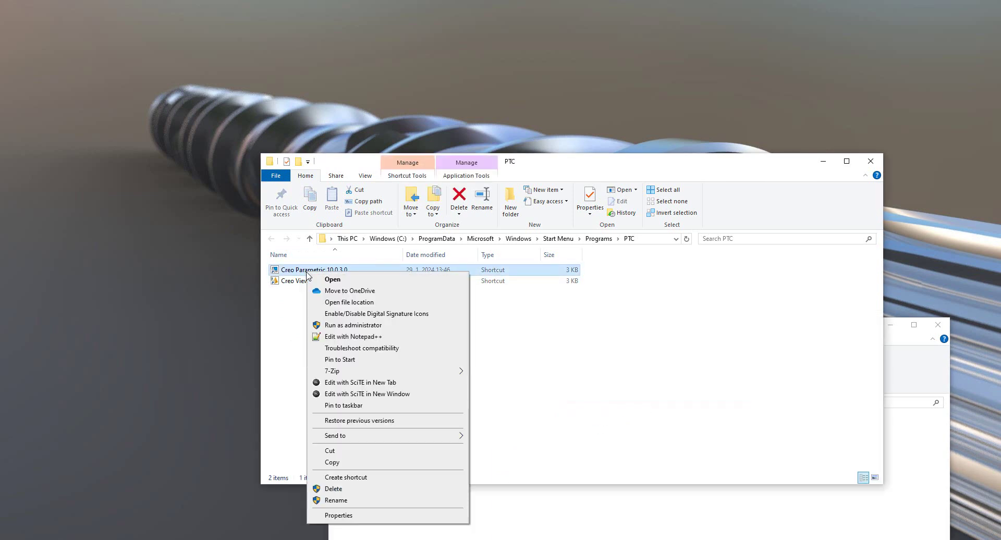
pyautogui.click(344, 516)
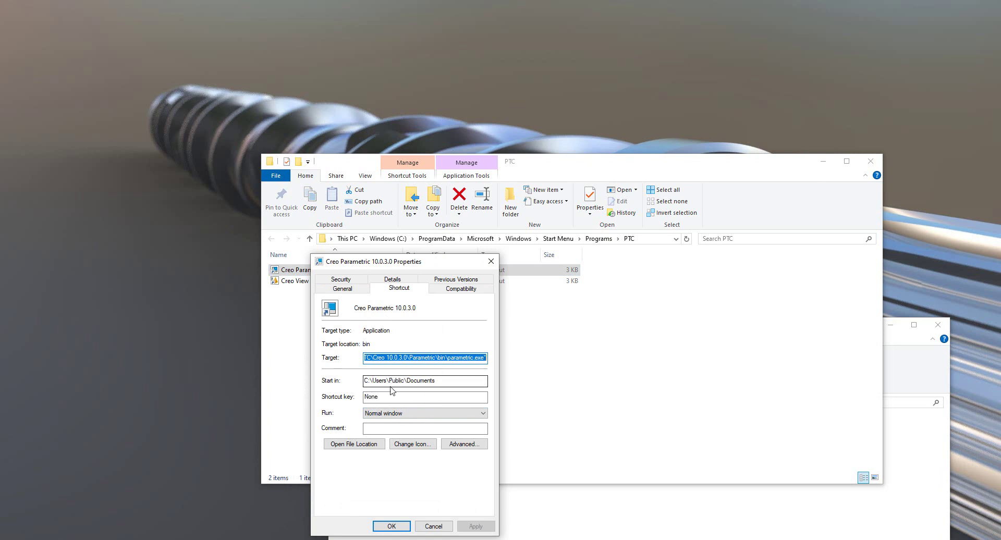
pyautogui.moveTo(438, 381); pyautogui.dragTo(363, 381)
pyautogui.hotkey('ctrl', 'v')
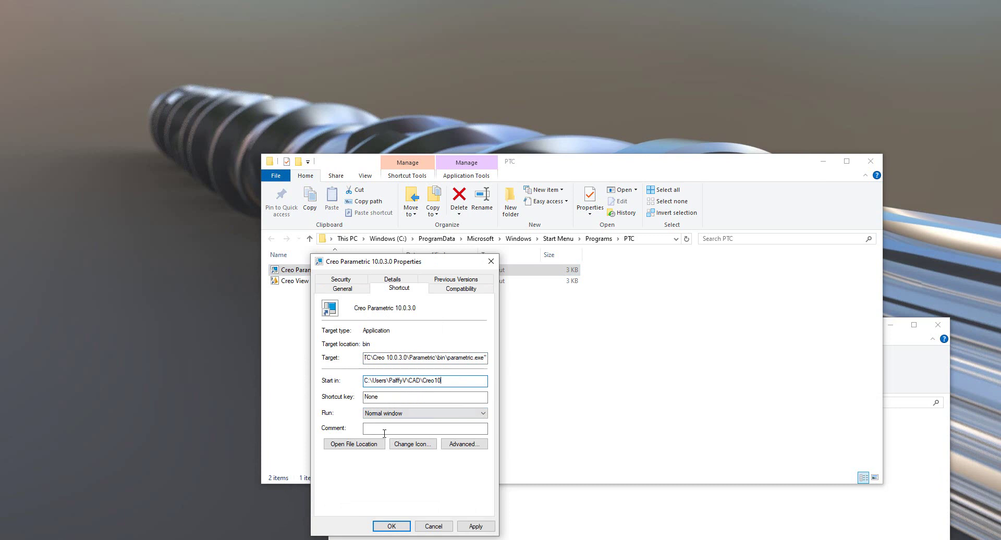
pyautogui.click(392, 527)
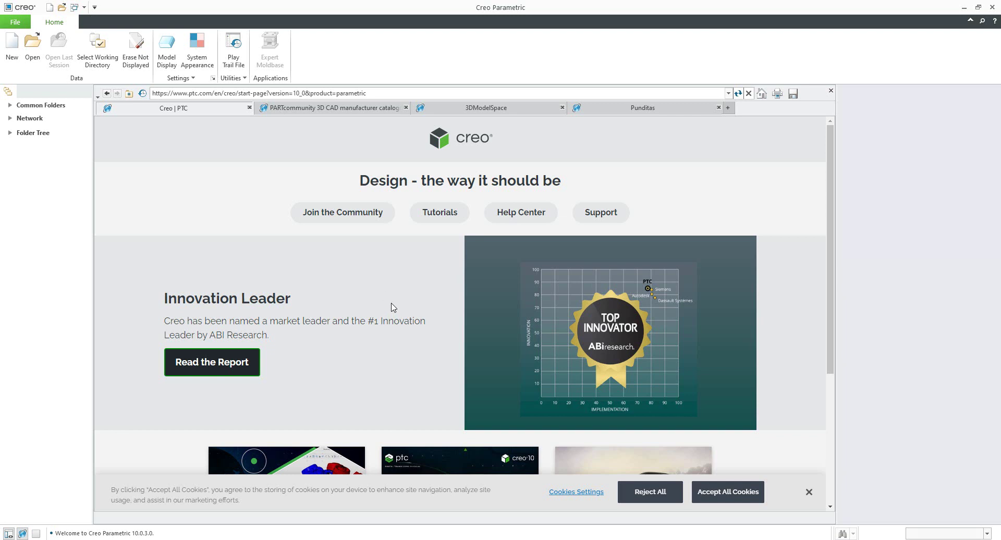
pyautogui.click(32, 52)
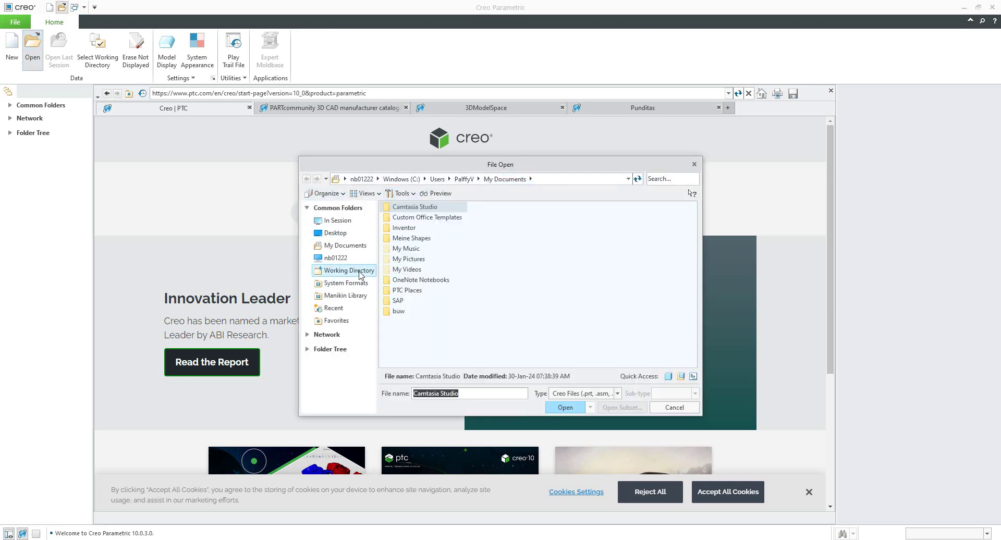
pyautogui.click(358, 271)
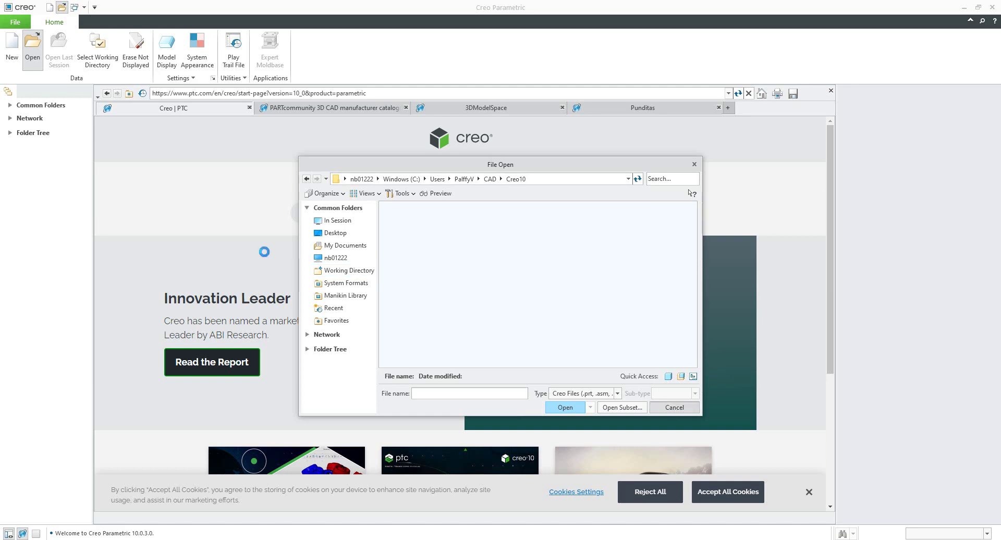
pyautogui.click(674, 407)
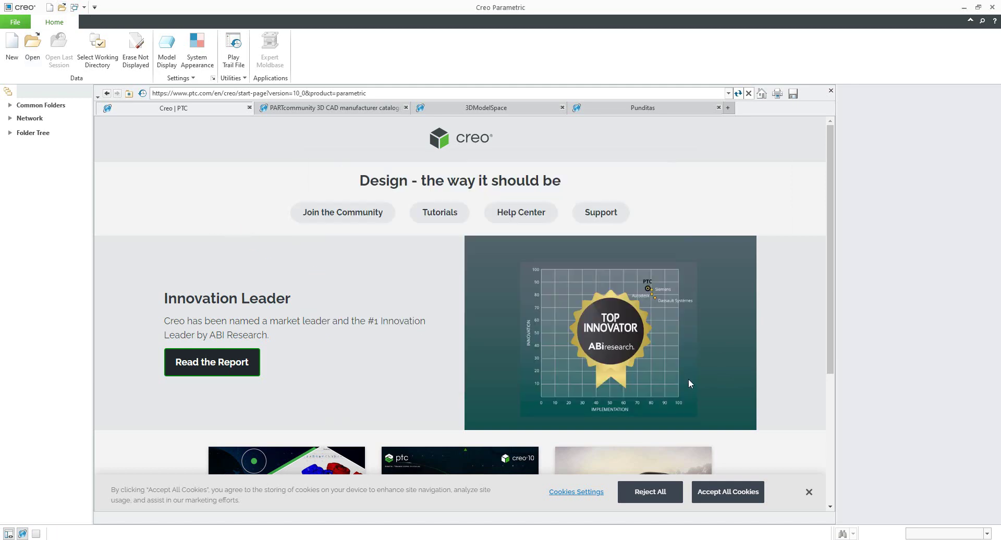
# - In the Configuration Editor, search for options matching 'file'
pyautogui.click(213, 78)
pyautogui.click(279, 362)
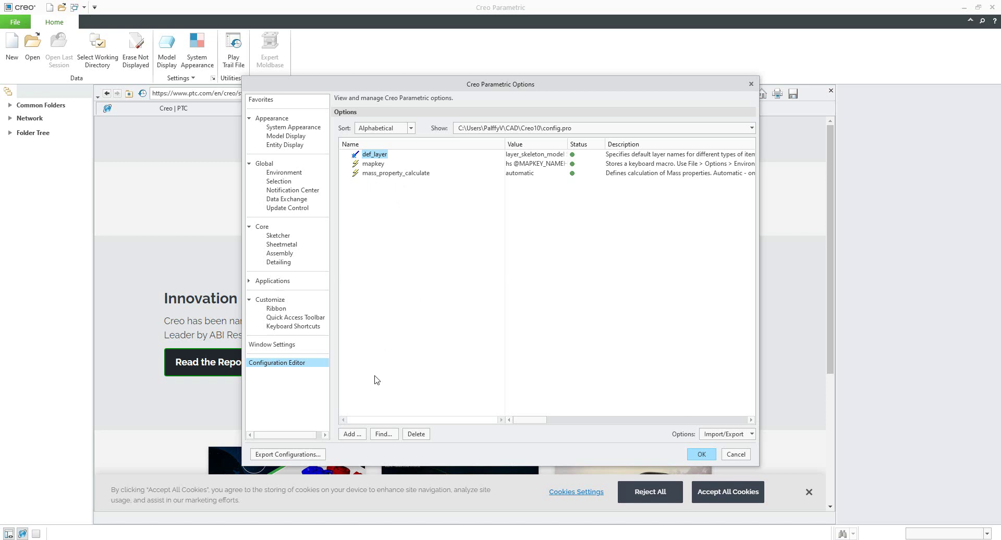
pyautogui.click(383, 433)
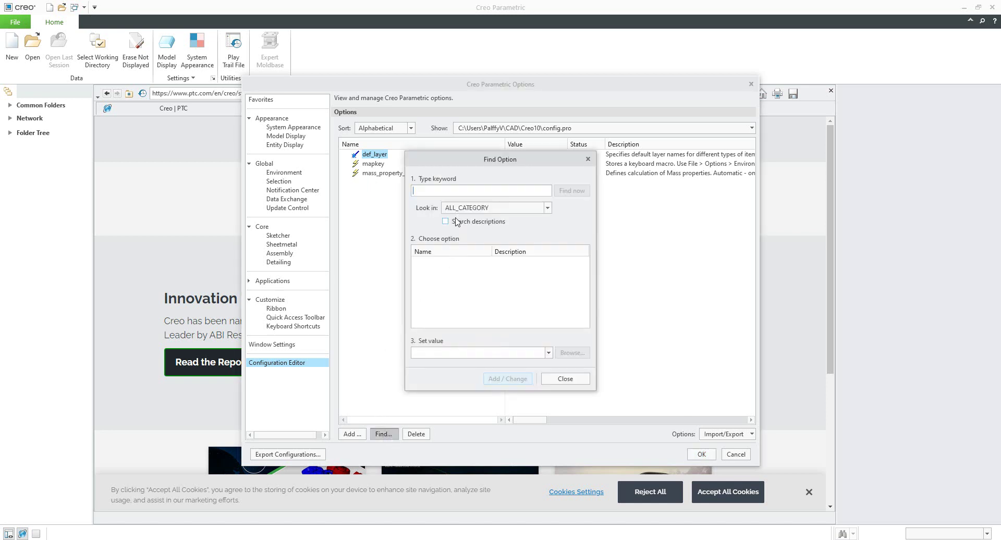
pyautogui.write('file')
pyautogui.click(582, 191)
# - Add file_open_default_folder with the value working_directory
pyautogui.scroll(-8, 537, 281)
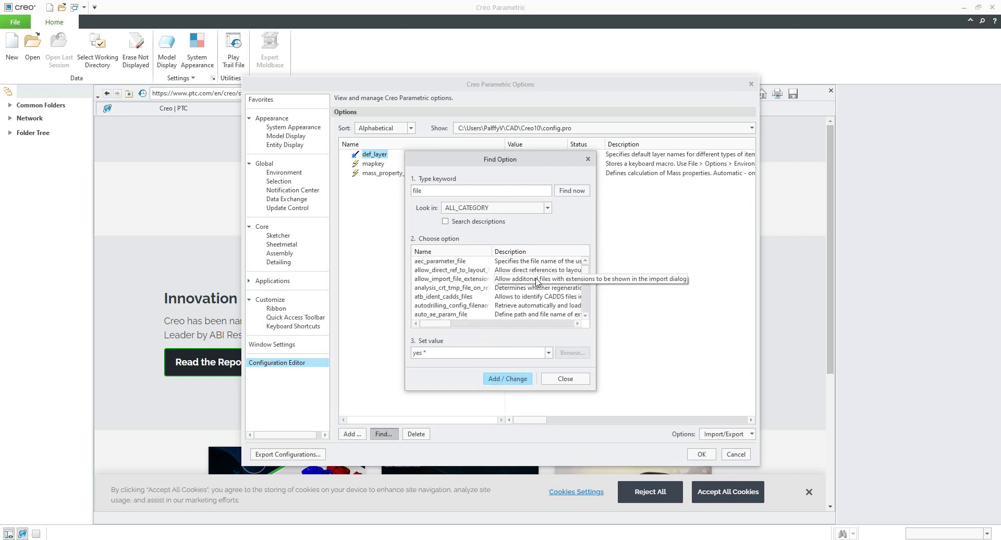
pyautogui.scroll(-10, 537, 282)
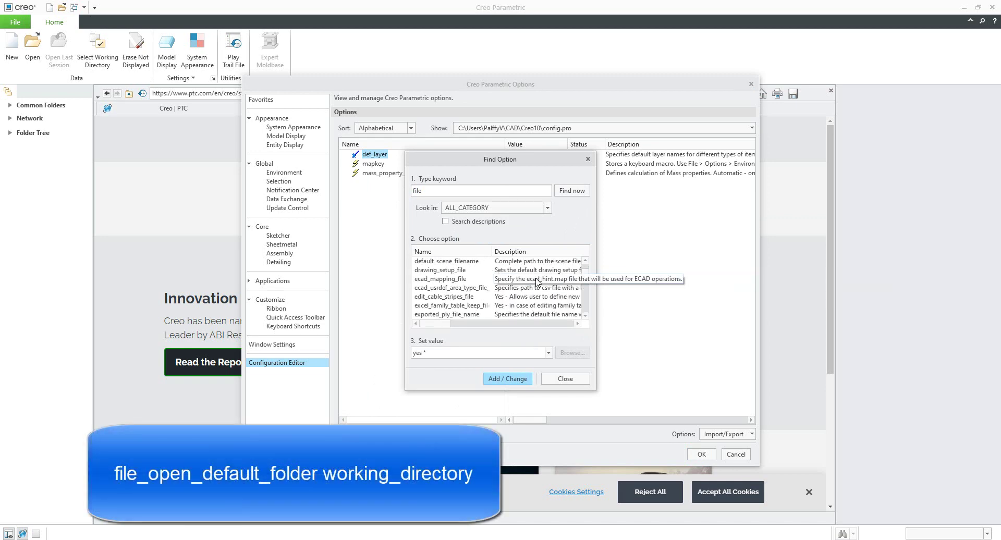
pyautogui.scroll(-10, 537, 281)
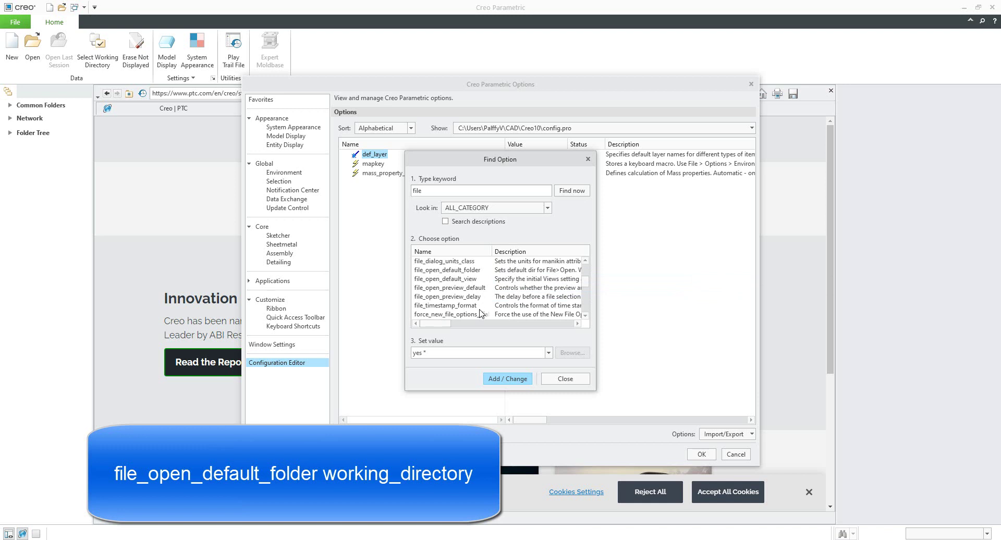
pyautogui.click(452, 273)
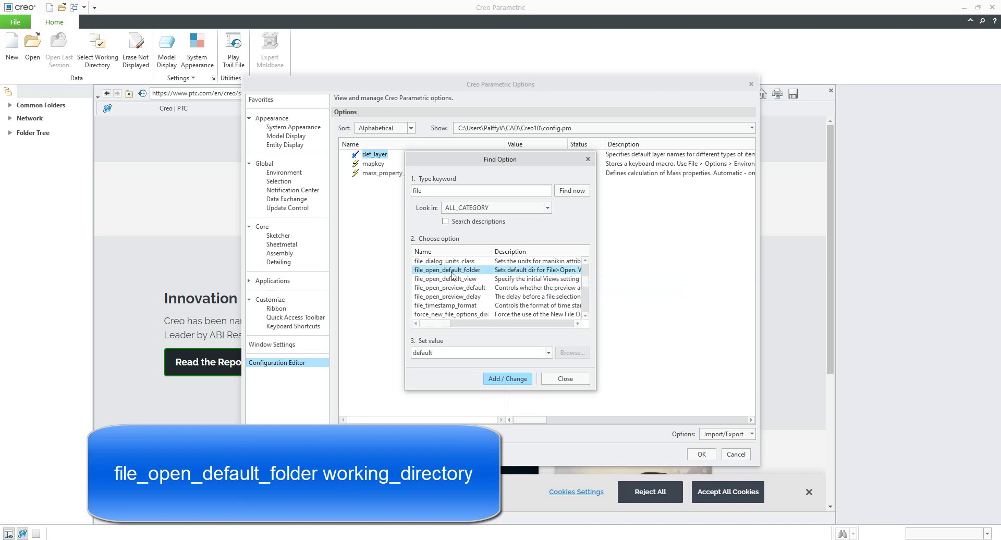
pyautogui.click(549, 353)
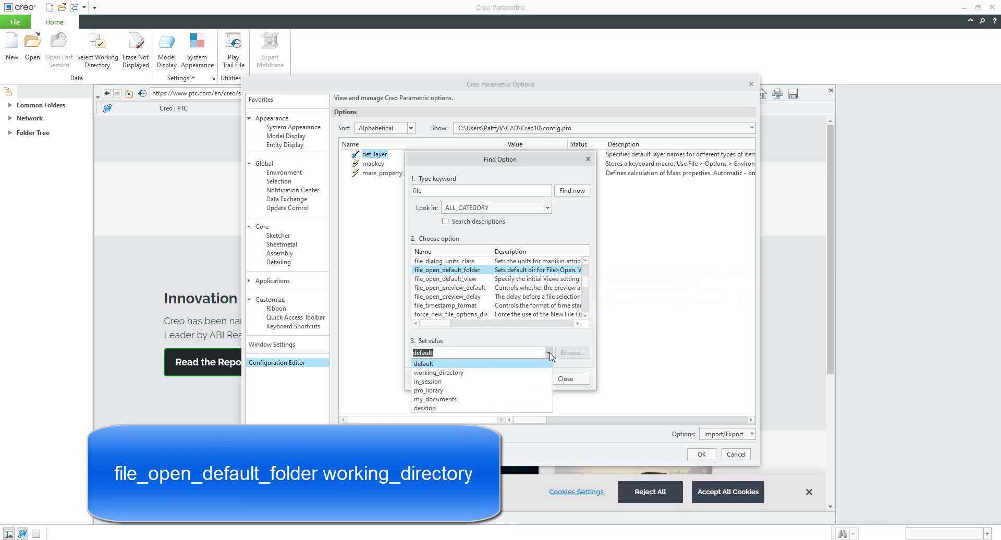
pyautogui.click(438, 372)
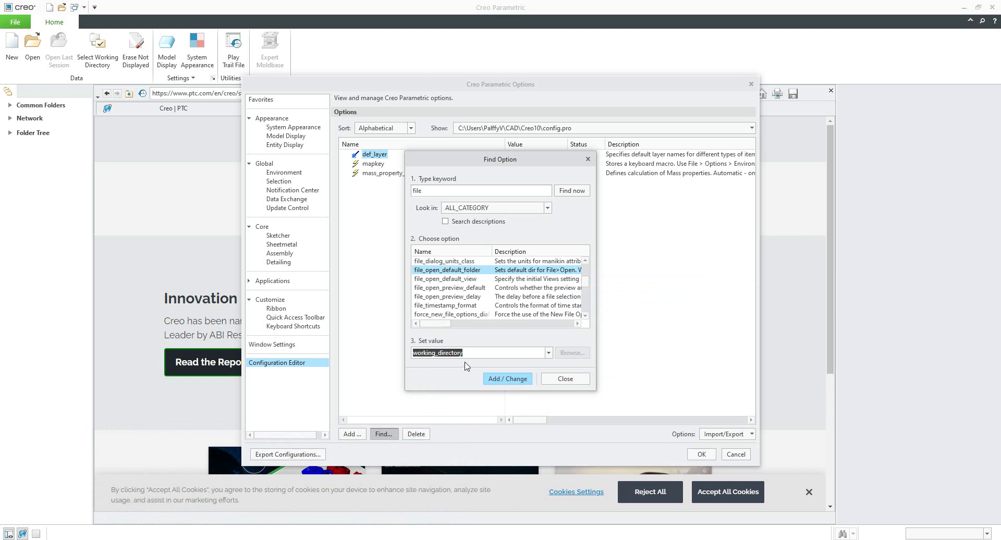
pyautogui.click(507, 379)
# - Apply the options, overwrite config.pro in the Creo10 folder, and exit Creo Parametric
pyautogui.click(567, 380)
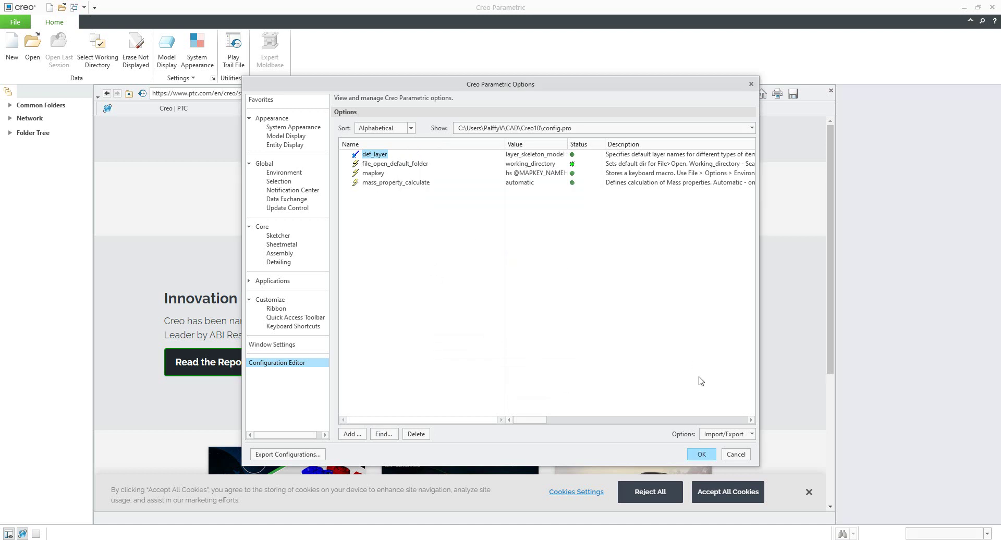
pyautogui.click(702, 455)
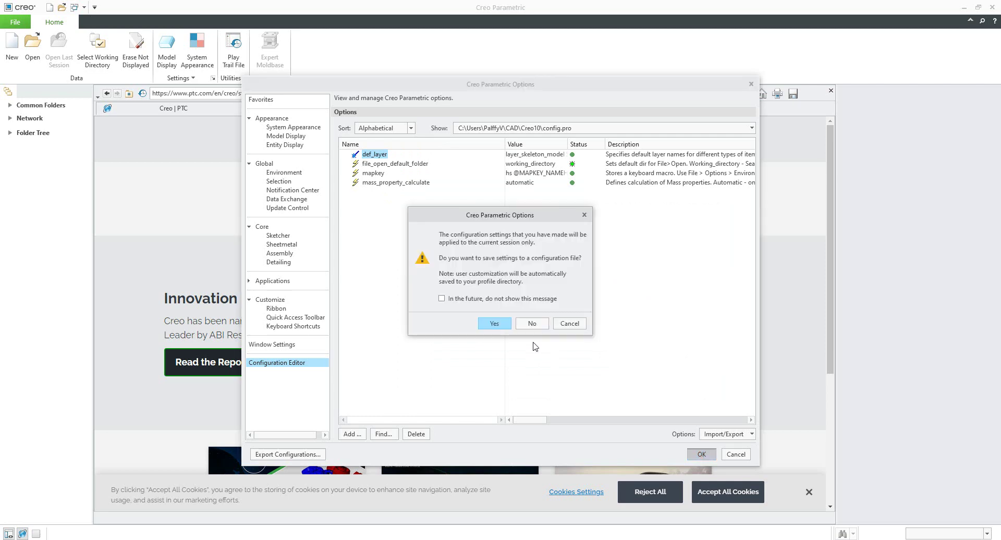
pyautogui.click(493, 324)
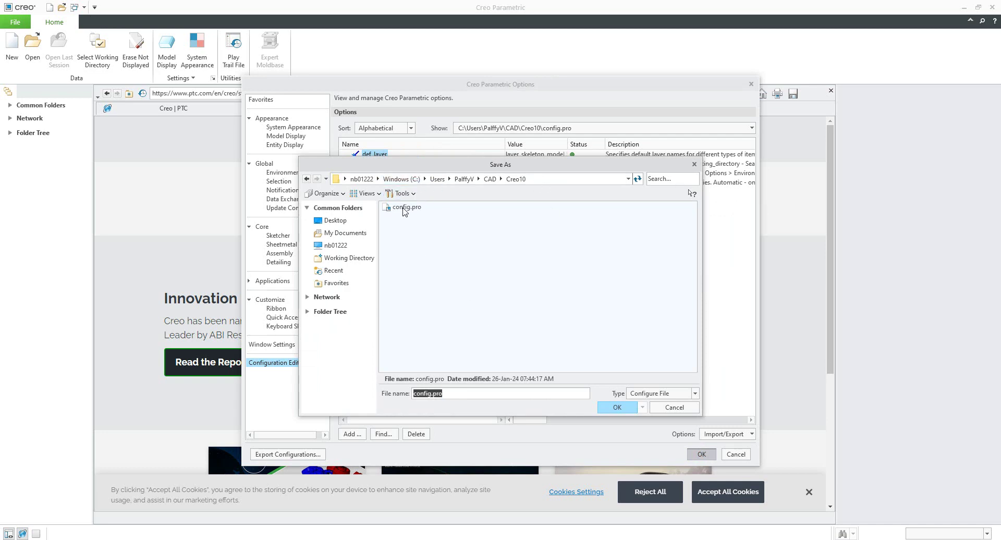
pyautogui.doubleClick(405, 208)
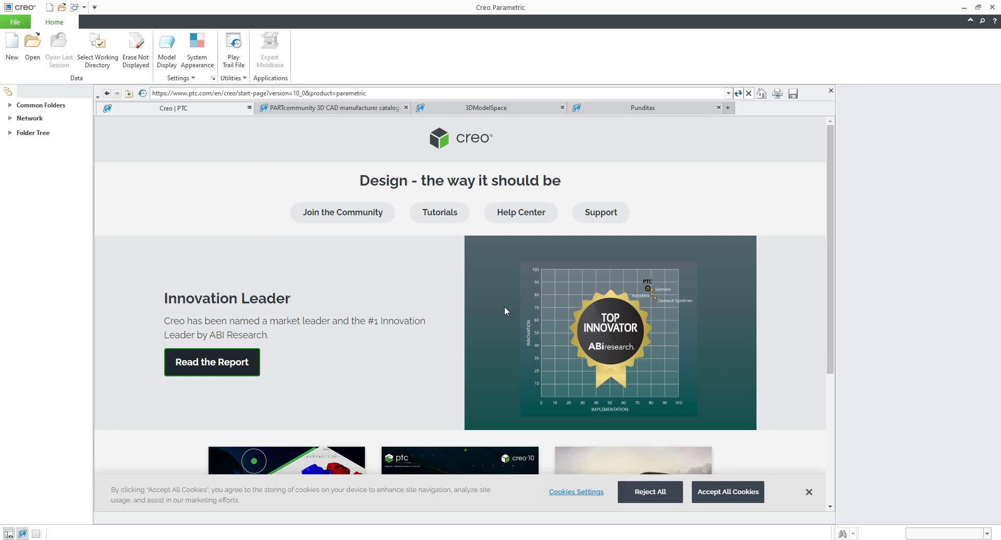
pyautogui.click(992, 6)
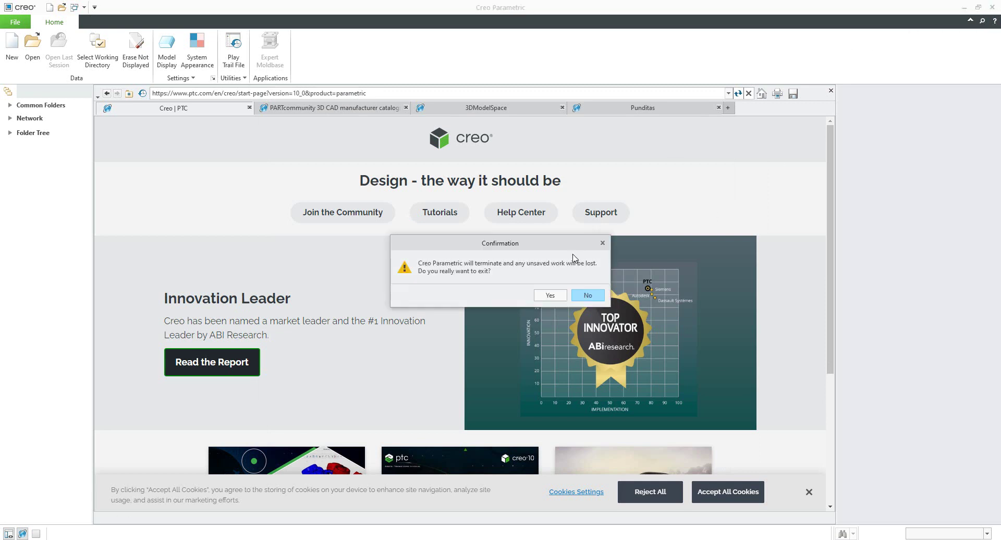
# - Confirm quitting Creo Parametric and open the Creo10 config.pro in Notepad
pyautogui.click(551, 296)
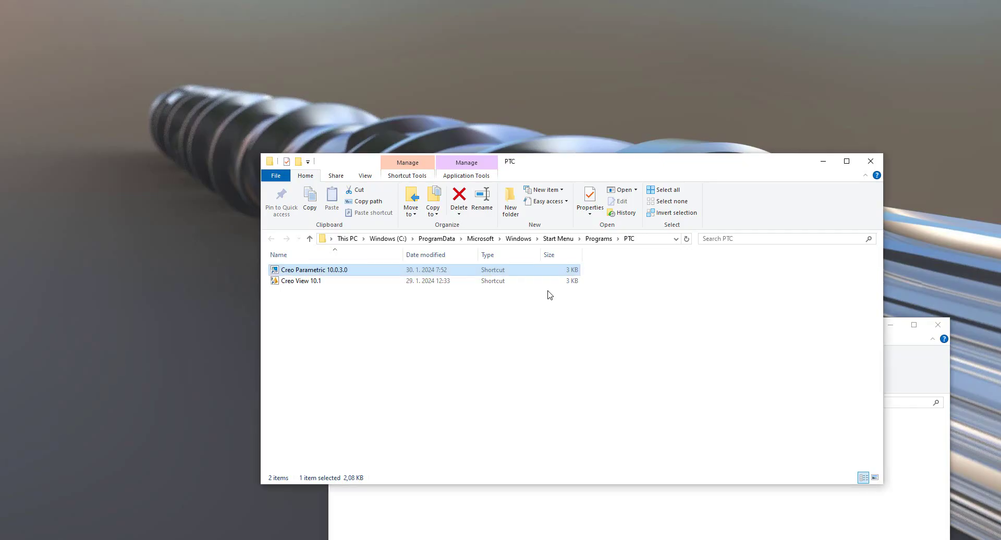
pyautogui.click(677, 514)
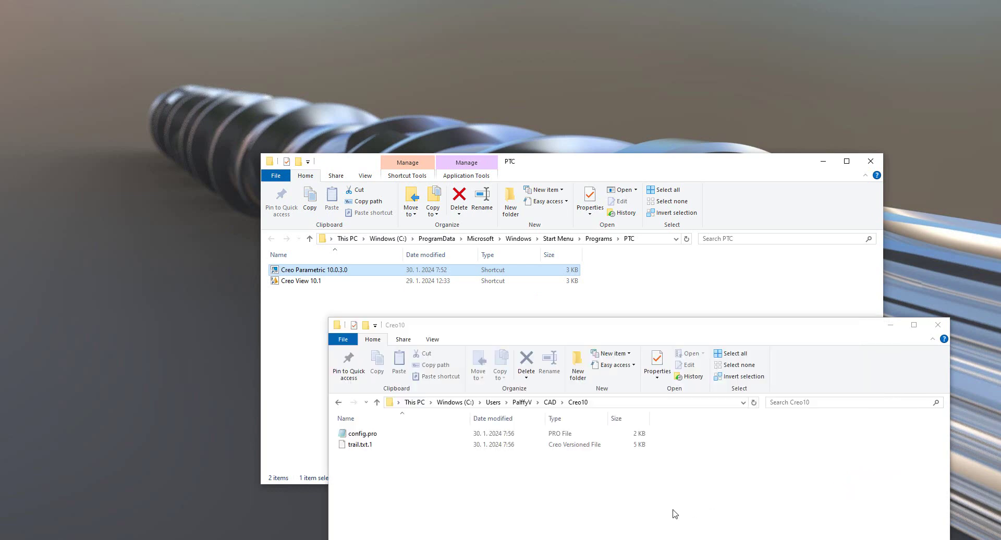
pyautogui.doubleClick(364, 435)
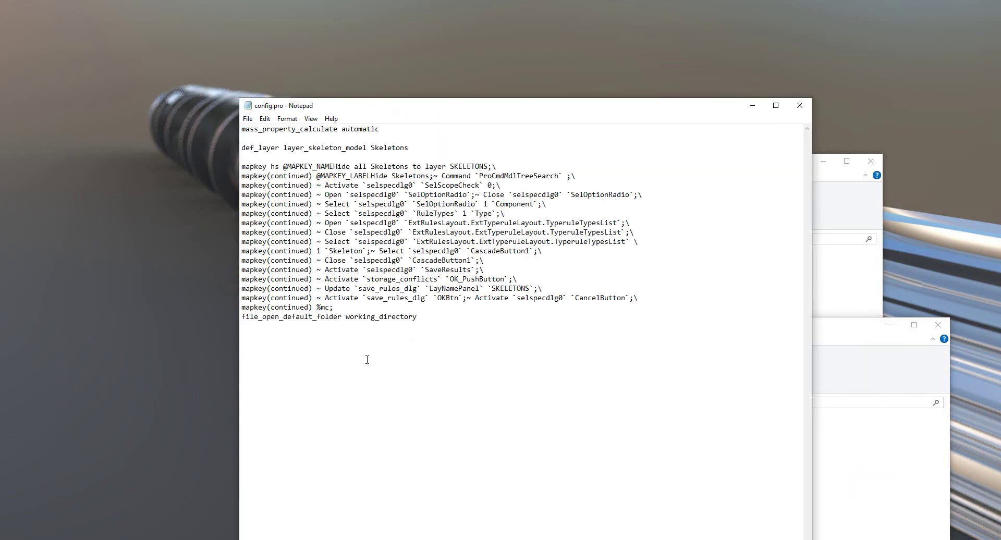
# - Move the file_open_default_folder working_directory line beneath mass_property_calculate, save, and close Notepad
pyautogui.moveTo(424, 322); pyautogui.dragTo(241, 320)
pyautogui.hotkey('ctrl', 'c')
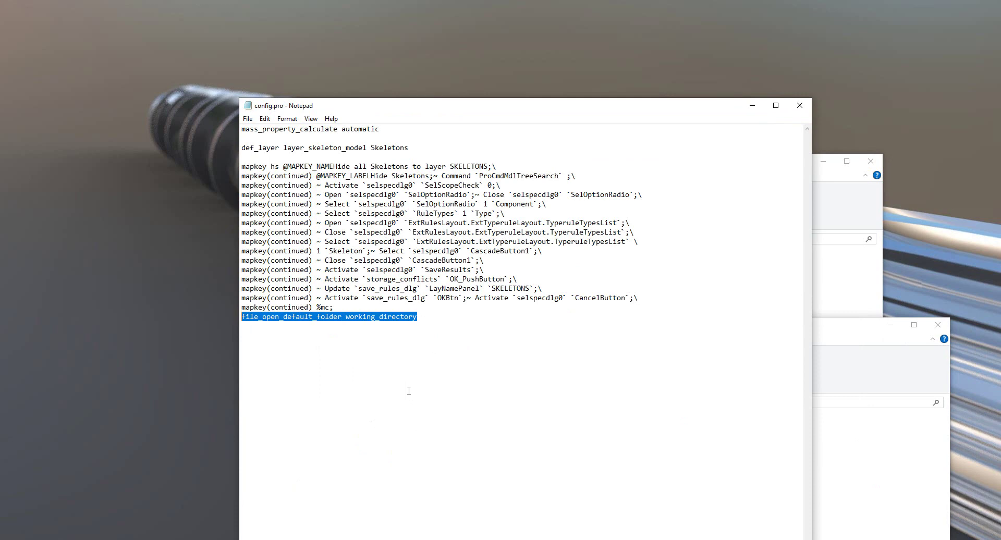
pyautogui.press('Delete')
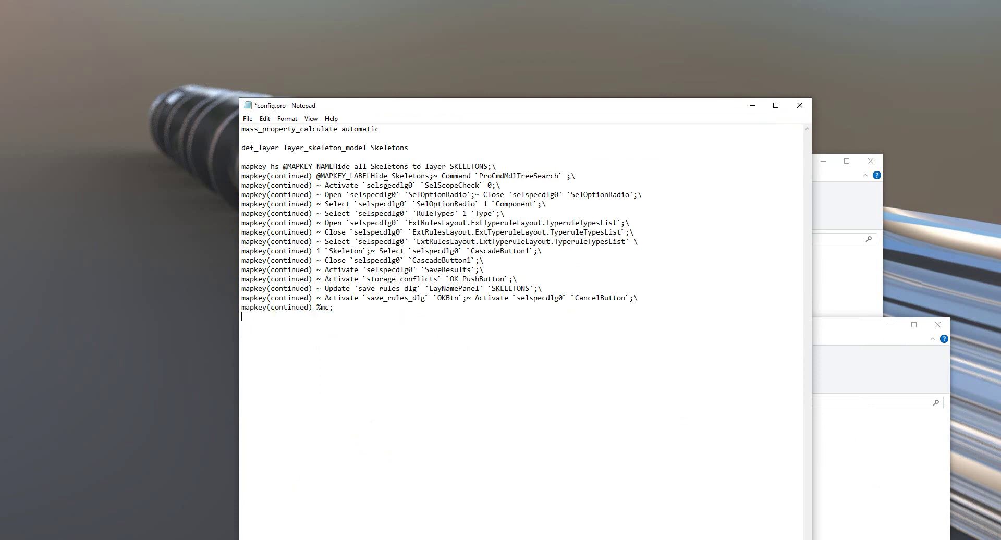
pyautogui.click(394, 128)
pyautogui.press('Return')
pyautogui.press('Return')
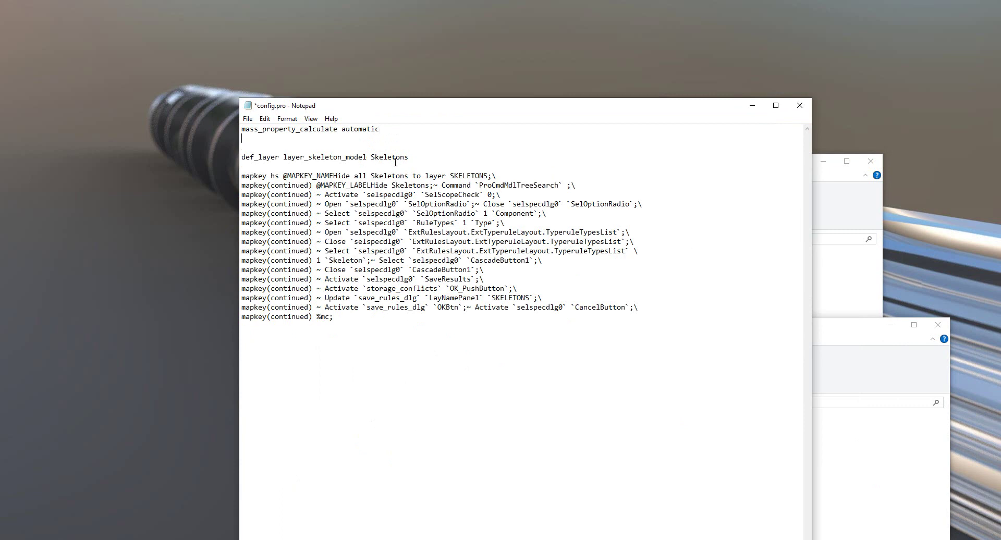
pyautogui.hotkey('ctrl', 'v')
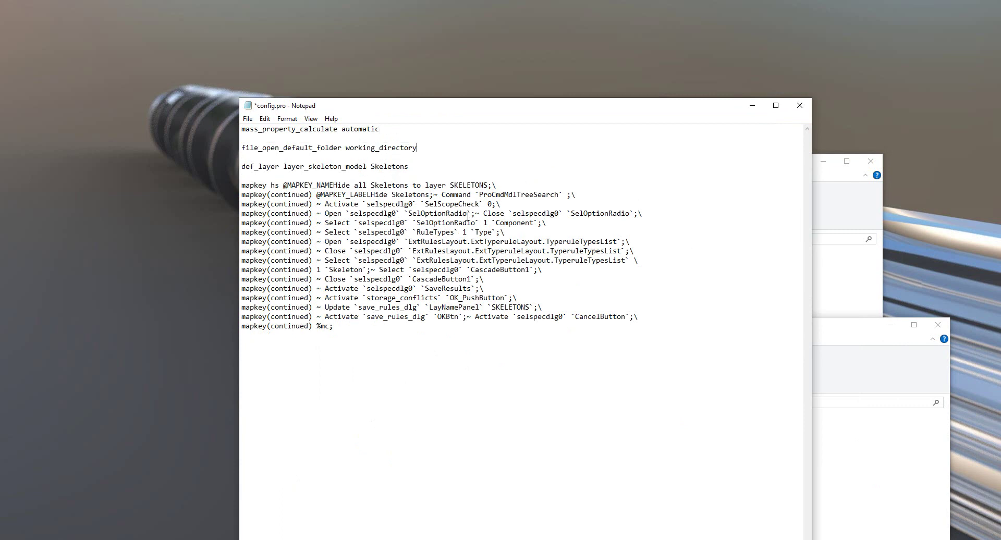
pyautogui.hotkey('ctrl', 's')
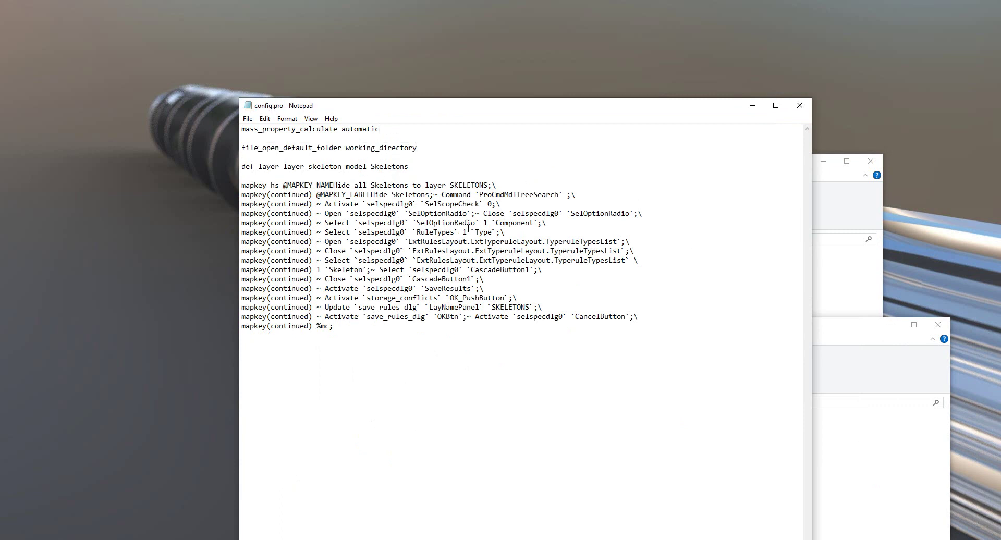
pyautogui.click(796, 112)
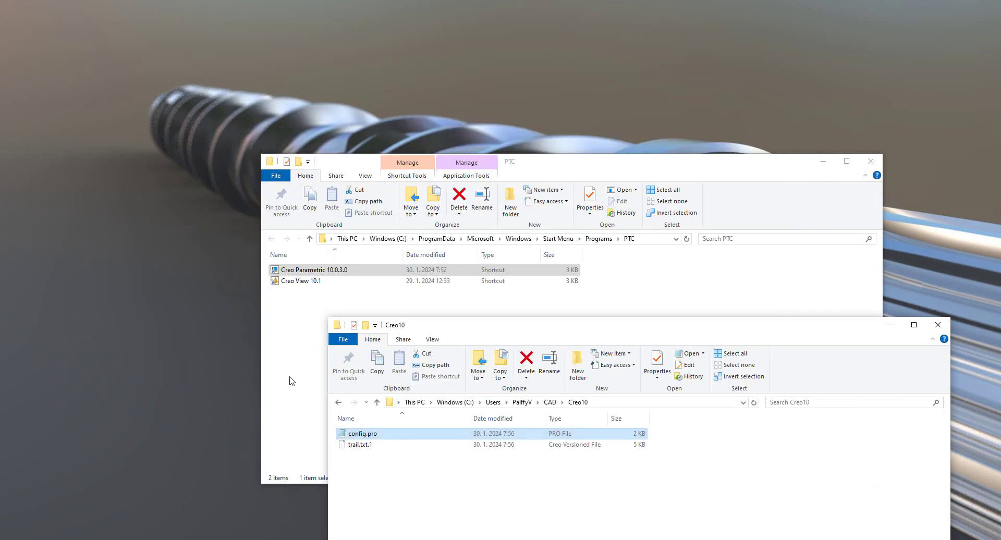
pyautogui.click(288, 379)
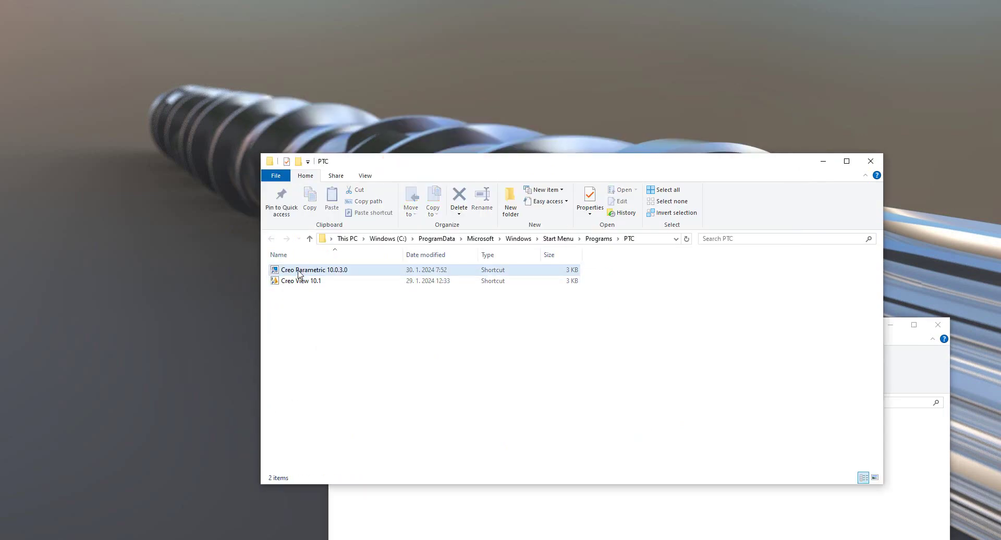
# - Relaunch Creo Parametric 10.0.3.0 and confirm File Open starts in Creo10 and config.pro holds file_open_default_folder working_directory
pyautogui.doubleClick(299, 270)
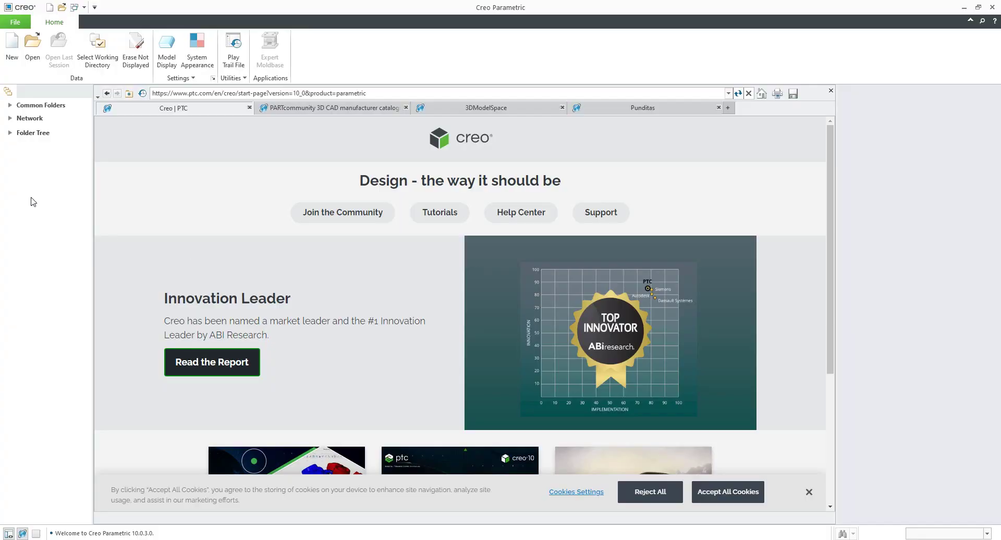
pyautogui.click(33, 51)
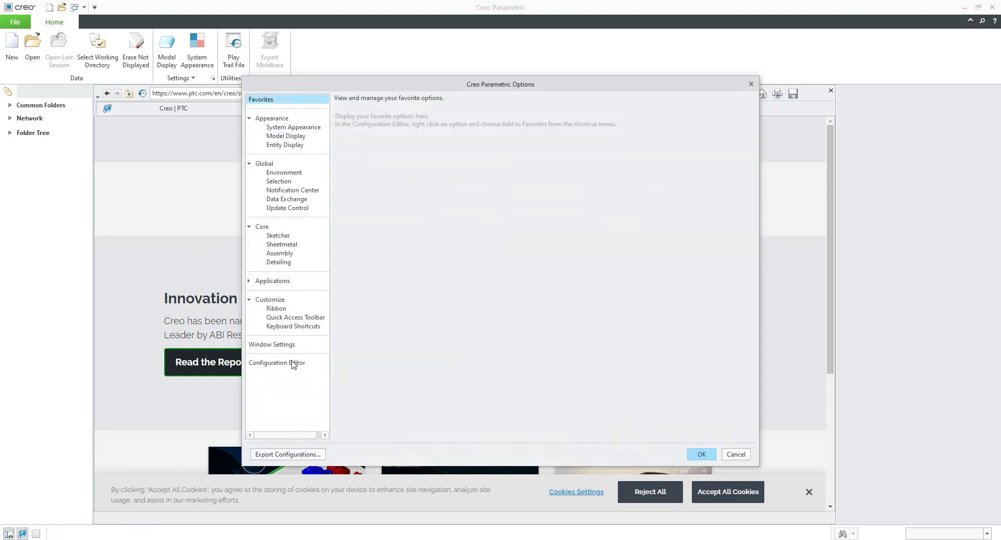
pyautogui.click(288, 363)
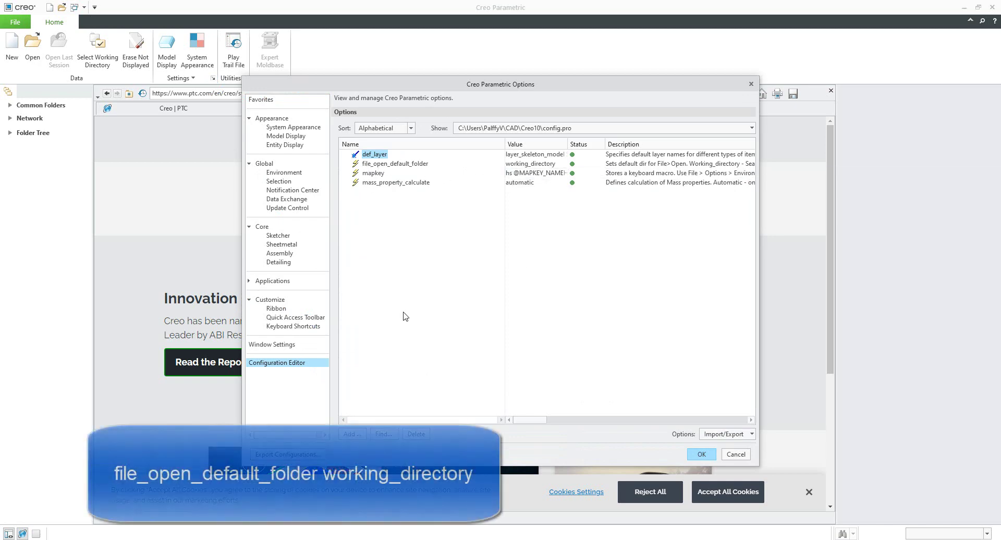
pyautogui.press('Escape')
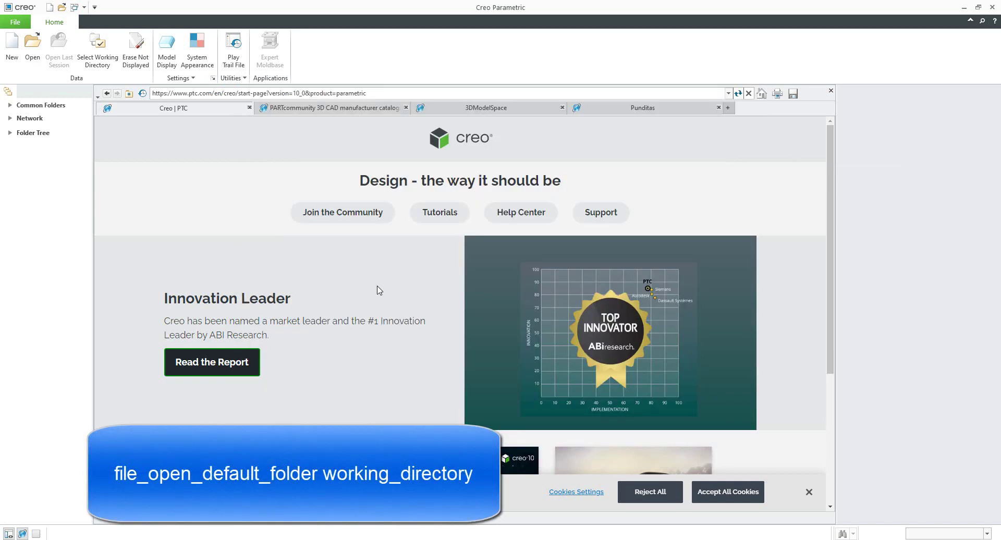